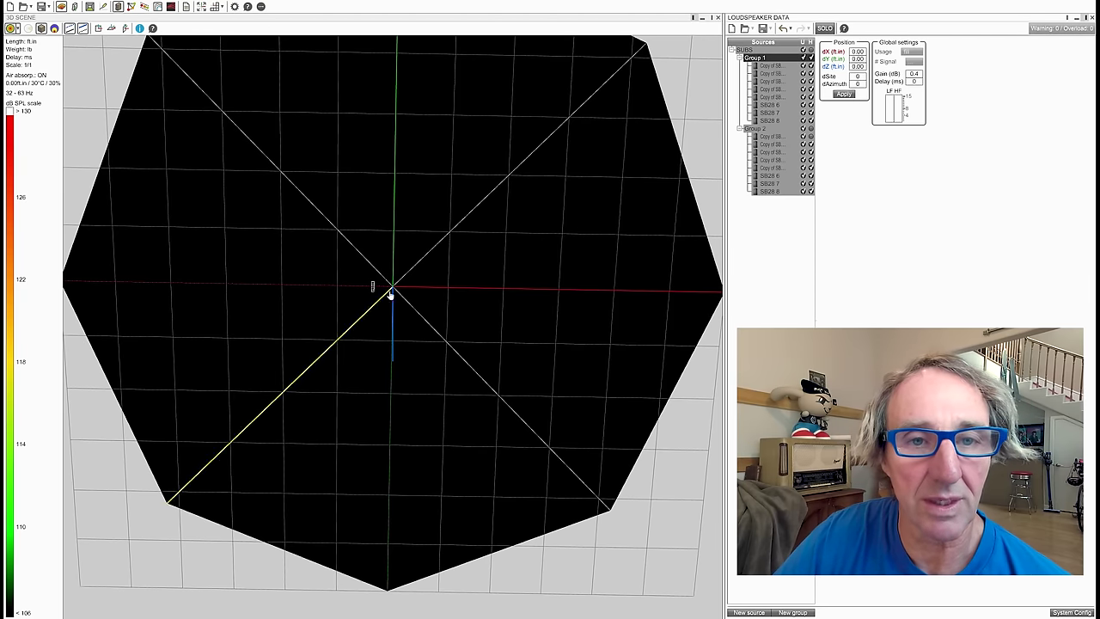
Inspect the subwoofer array in the 3D scene up close, then return the scene to a full plan view.
scroll(386, 290, up, 1)
scroll(386, 293, up, 5)
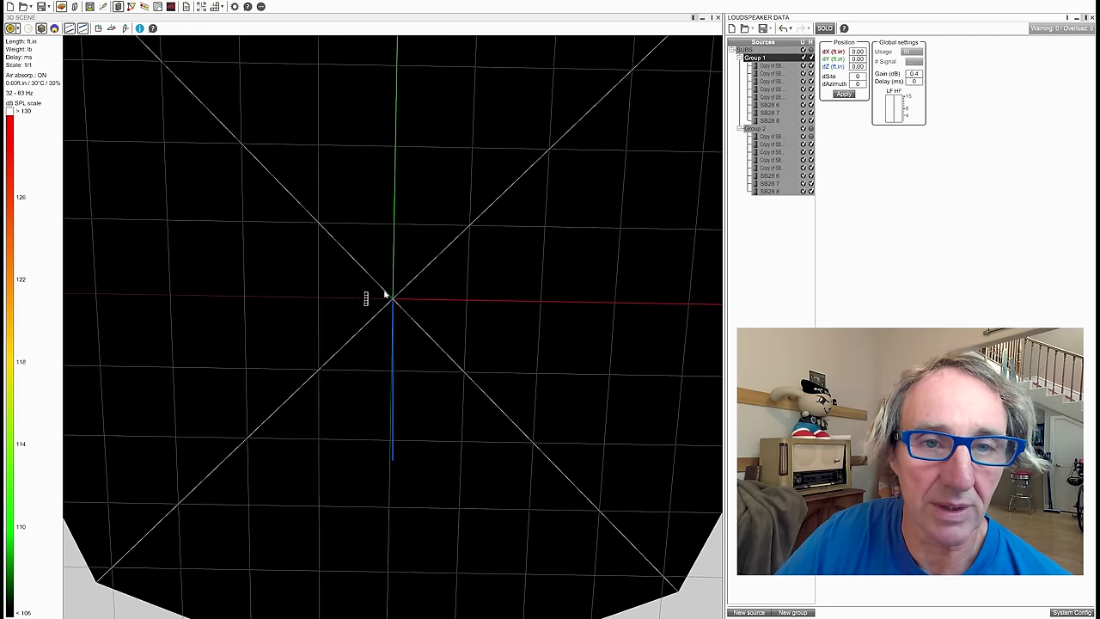
scroll(386, 293, up, 4)
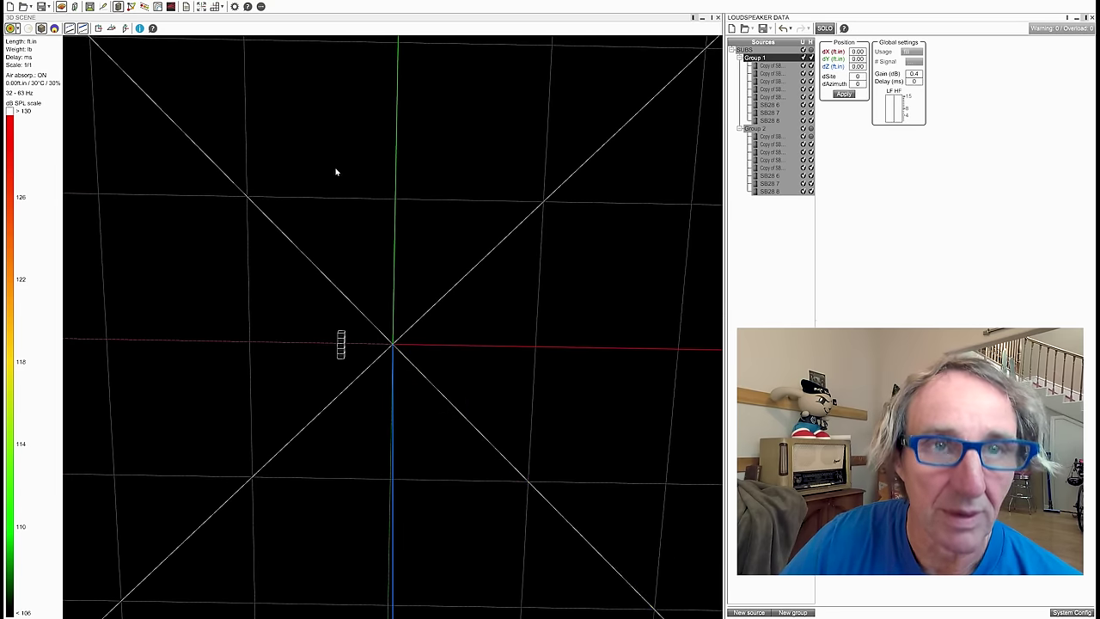
key(t)
middle_drag(372, 392, 326, 321)
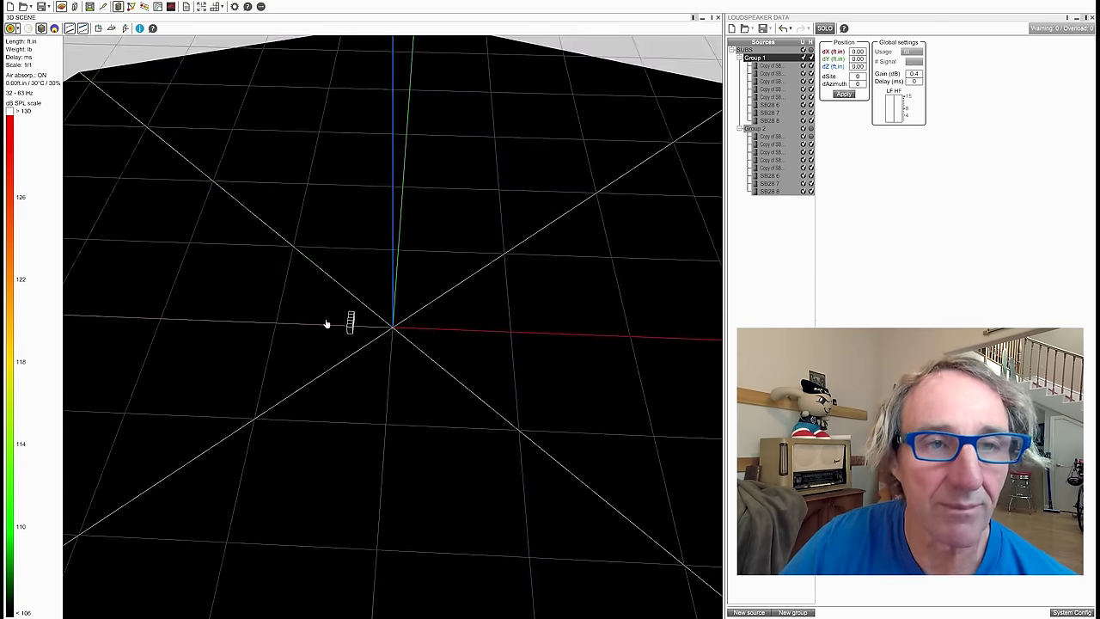
click(98, 29)
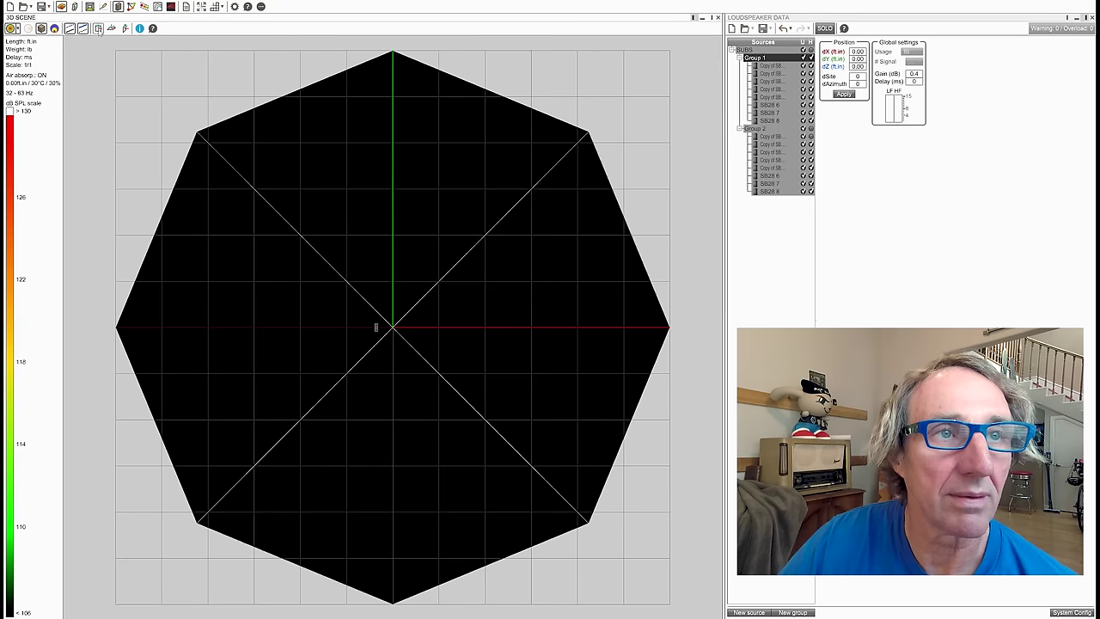
click(27, 28)
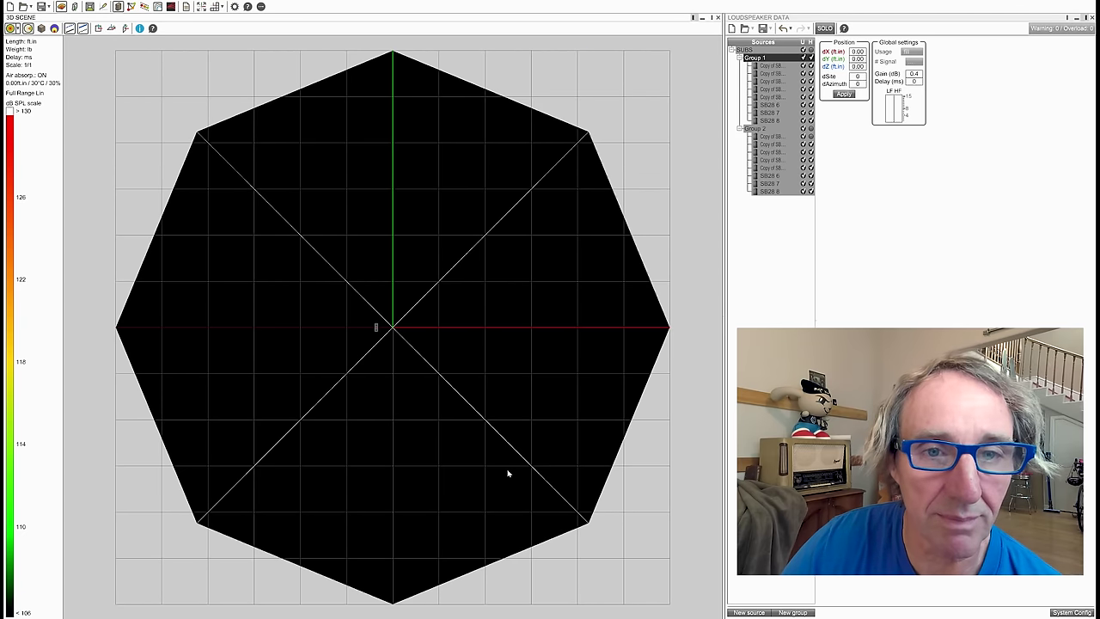
Unmute the first subwoofer source of Group 2 and set the SPL scale range to 100–130 dB.
click(774, 136)
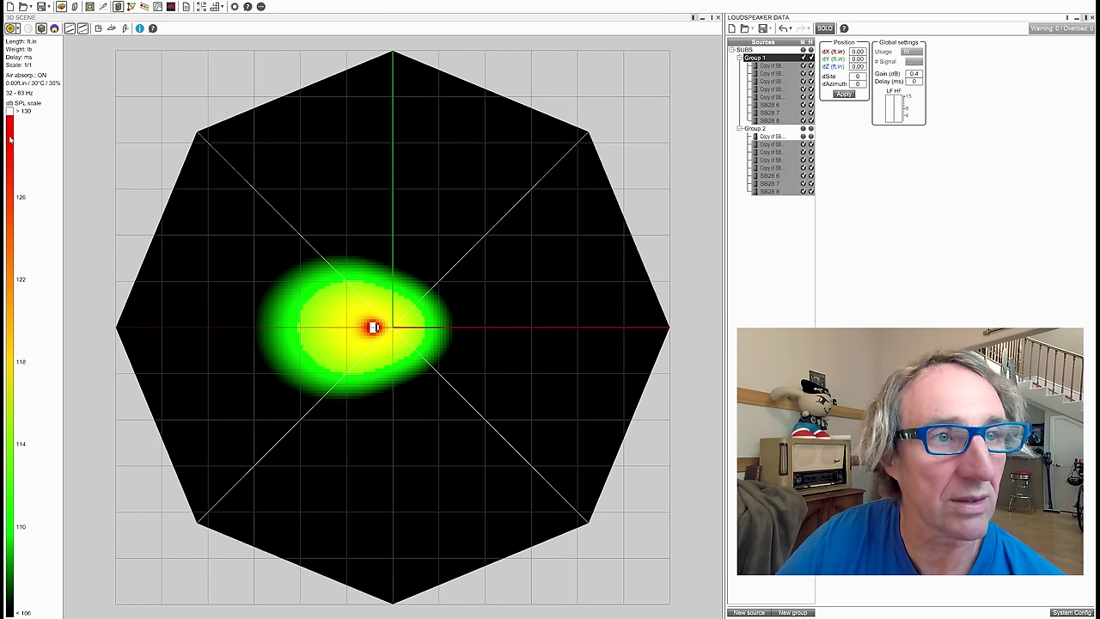
click(33, 109)
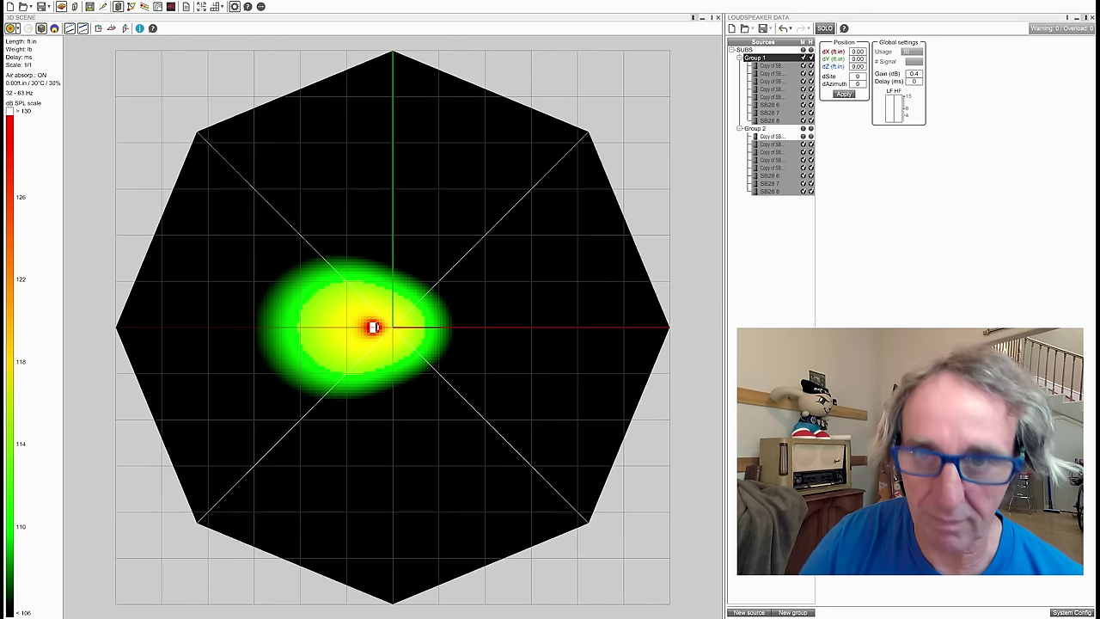
scroll(637, 282, down, 1)
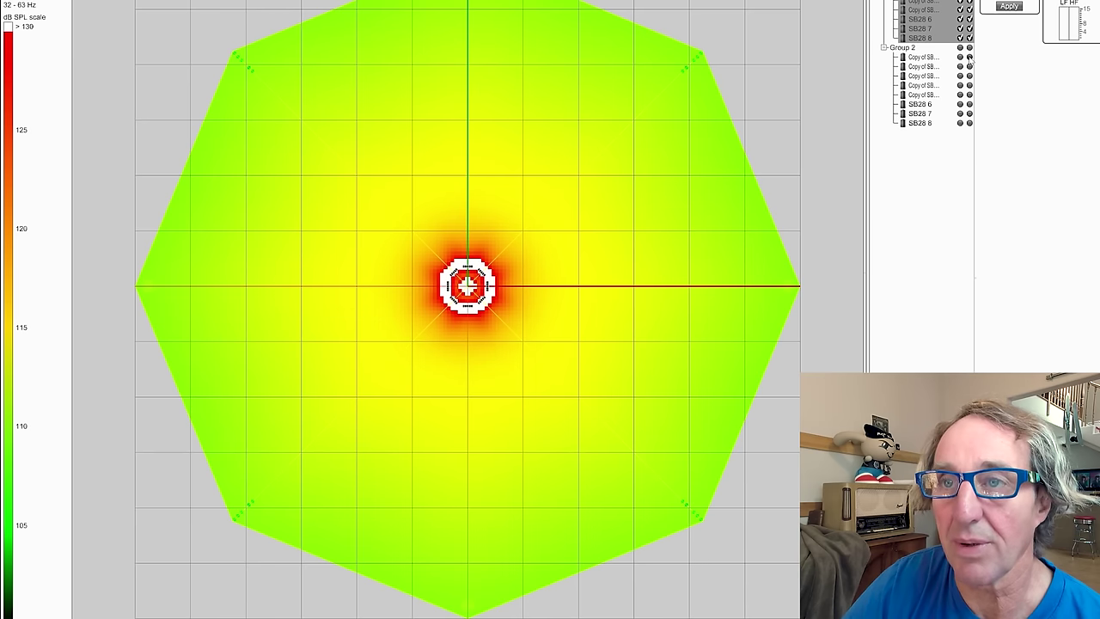
Mute every source in Group 2 except the first one.
click(960, 66)
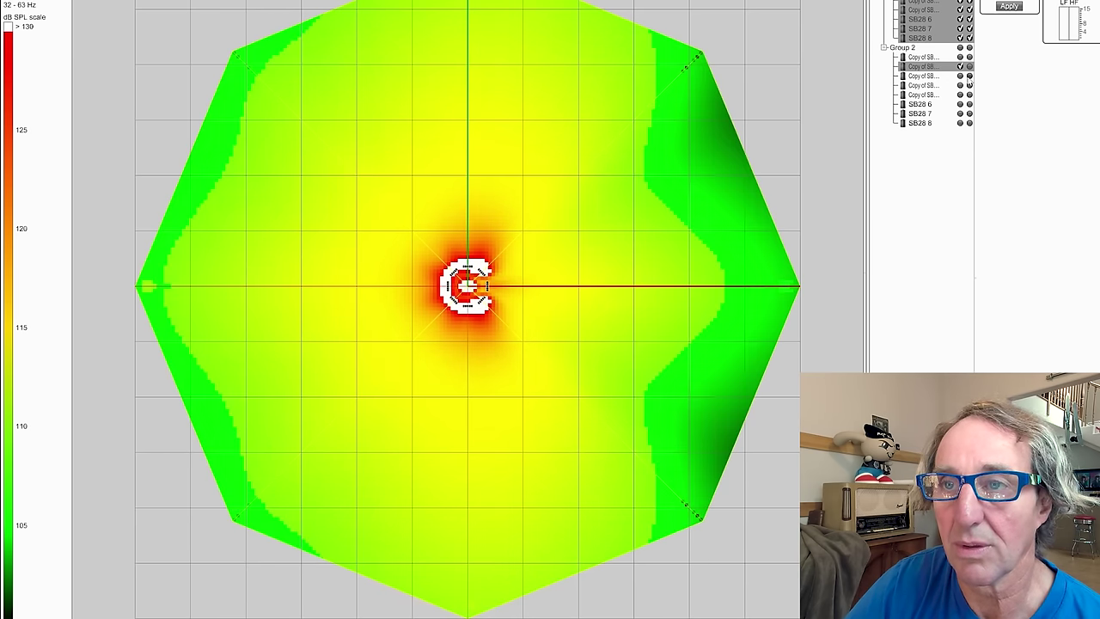
click(970, 85)
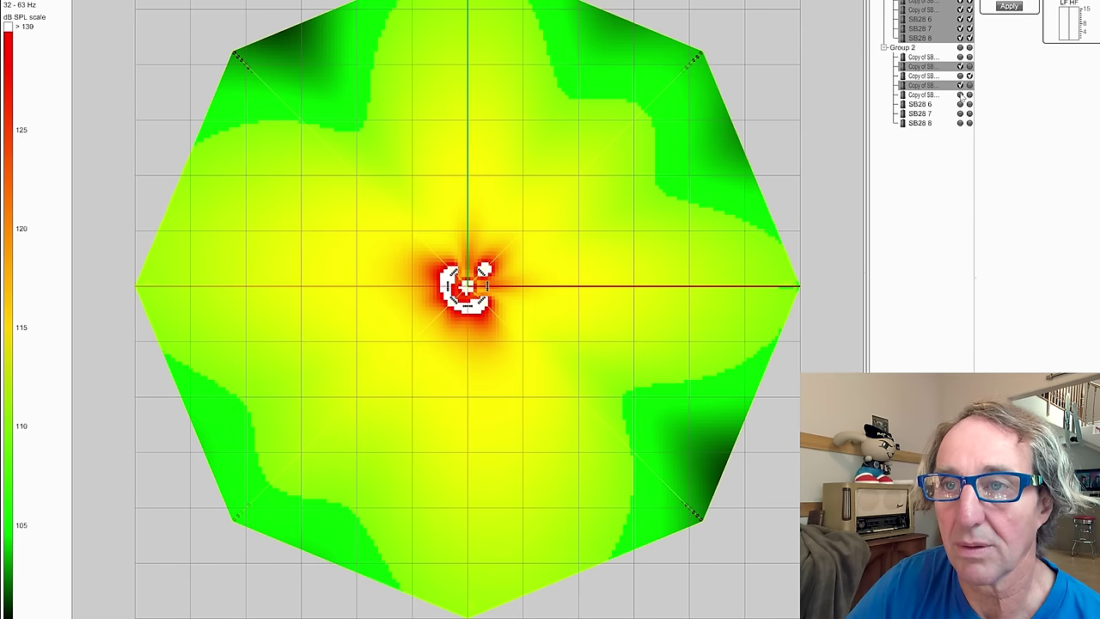
click(960, 104)
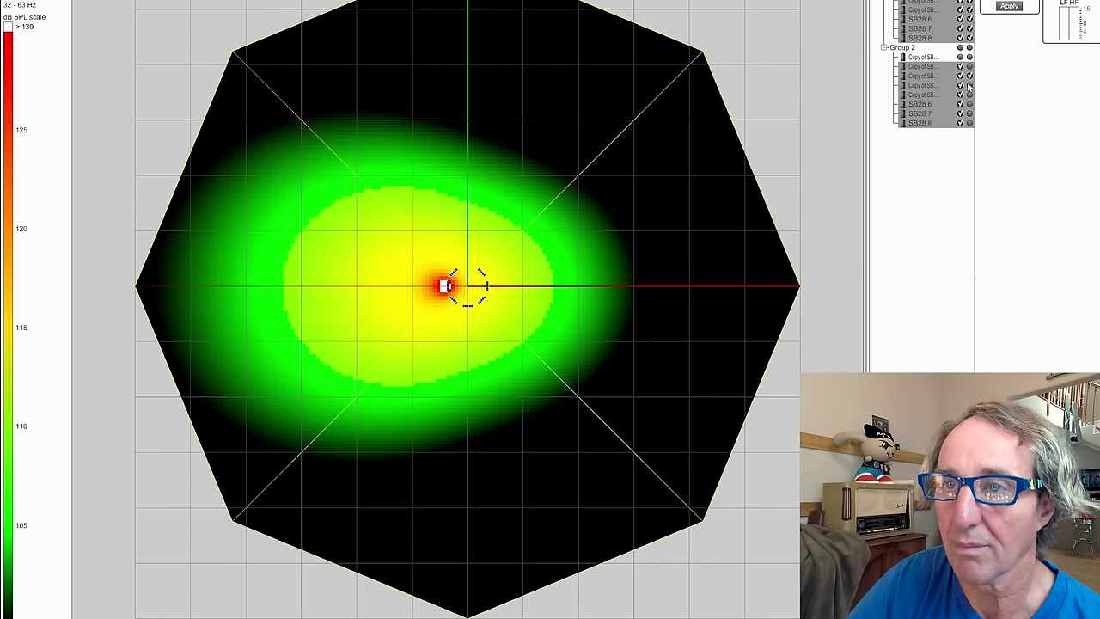
click(969, 113)
click(969, 123)
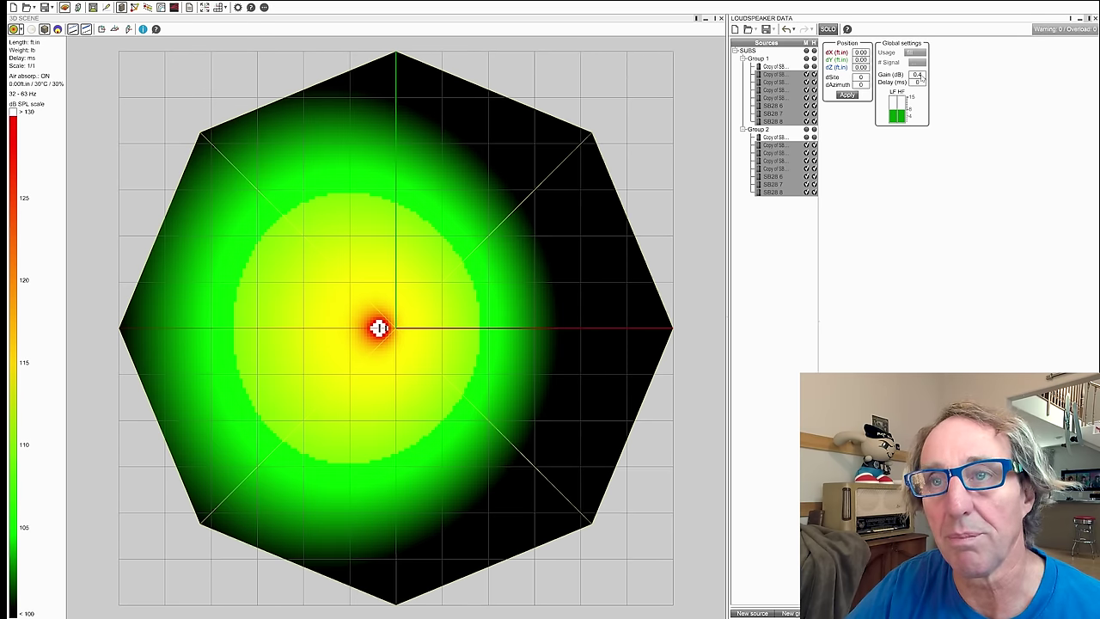
Set the delay of Group 2 to 6 ms.
click(773, 130)
click(766, 59)
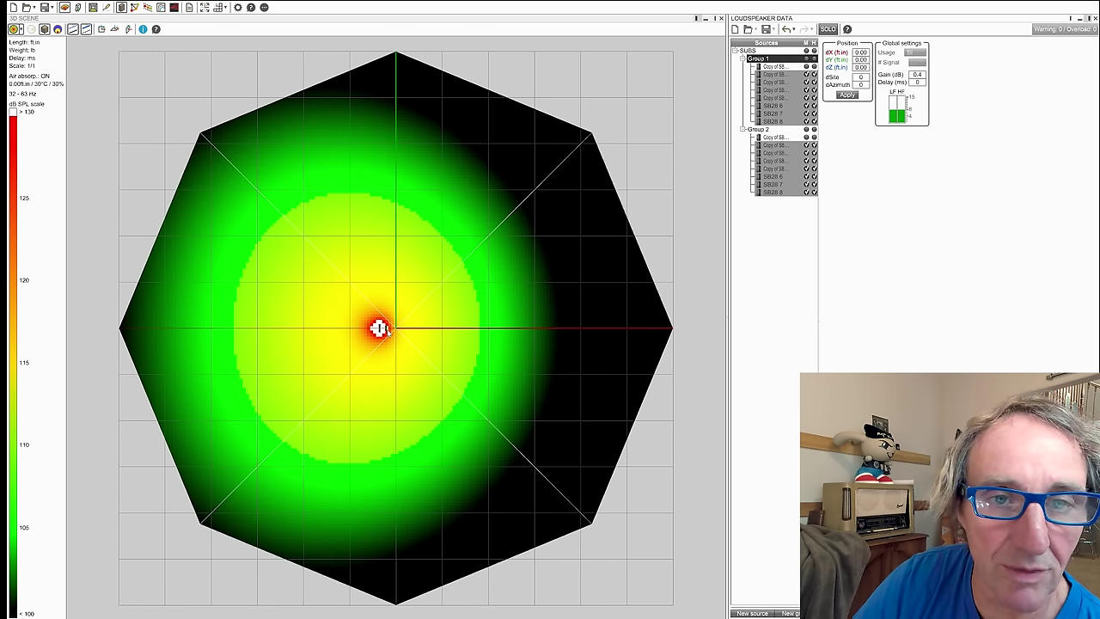
scroll(383, 332, up, 5)
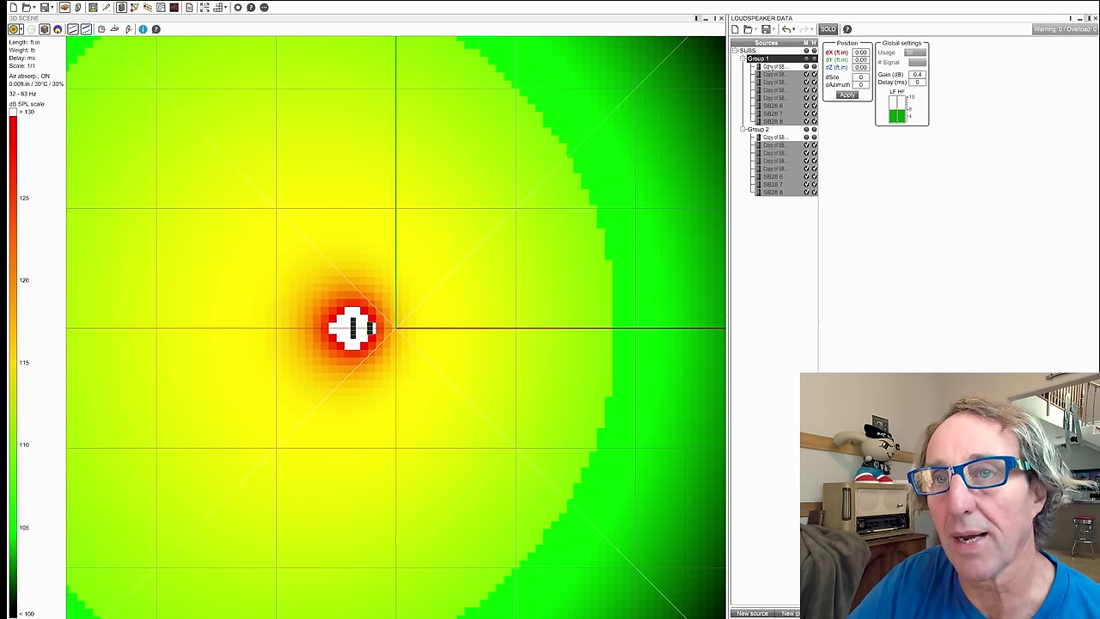
click(761, 130)
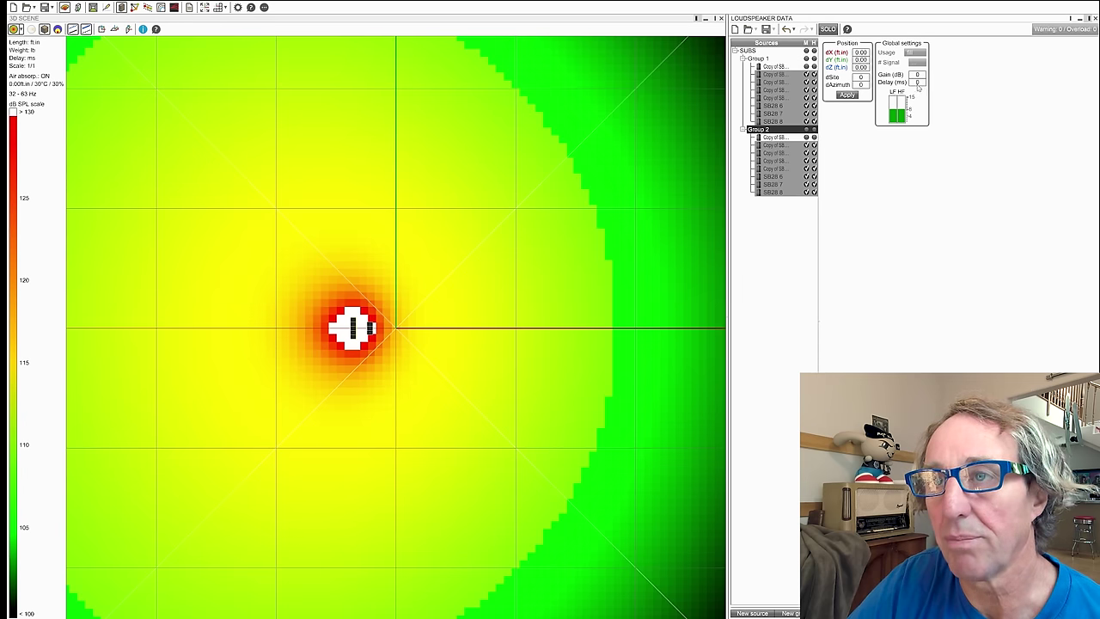
click(918, 84)
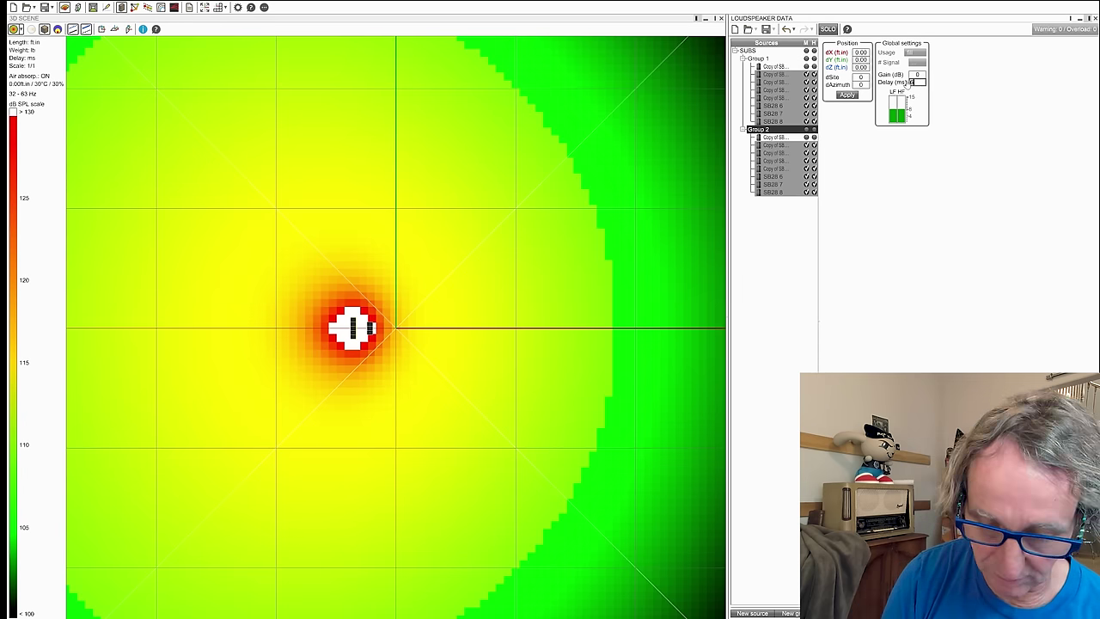
key(Return)
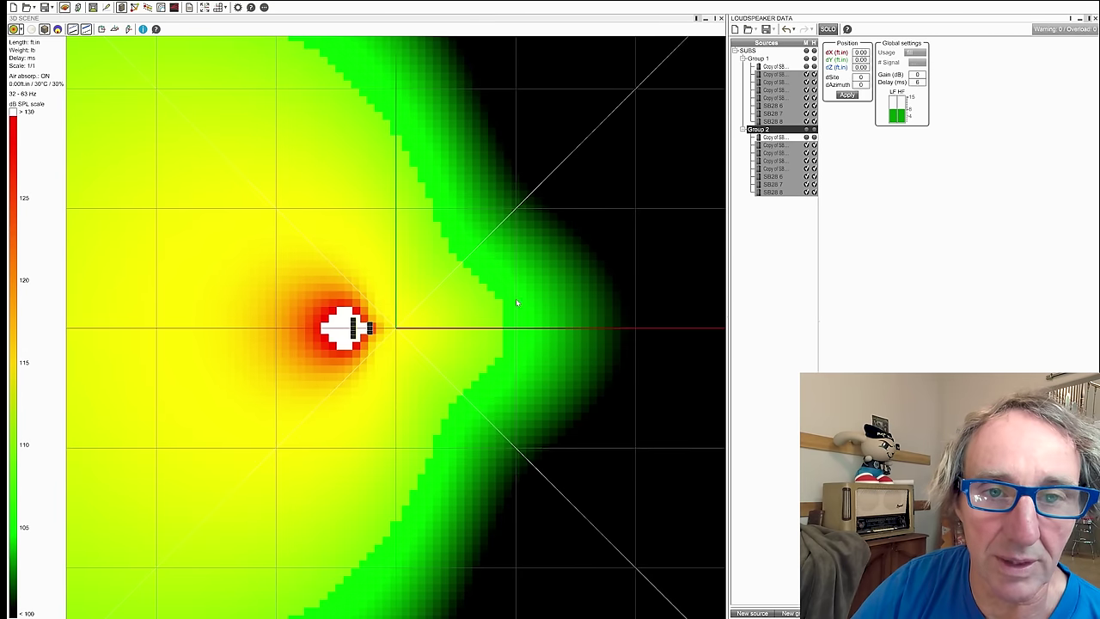
Try a 6.5 ms delay on Group 2 and return it to 6 ms.
scroll(517, 302, down, 5)
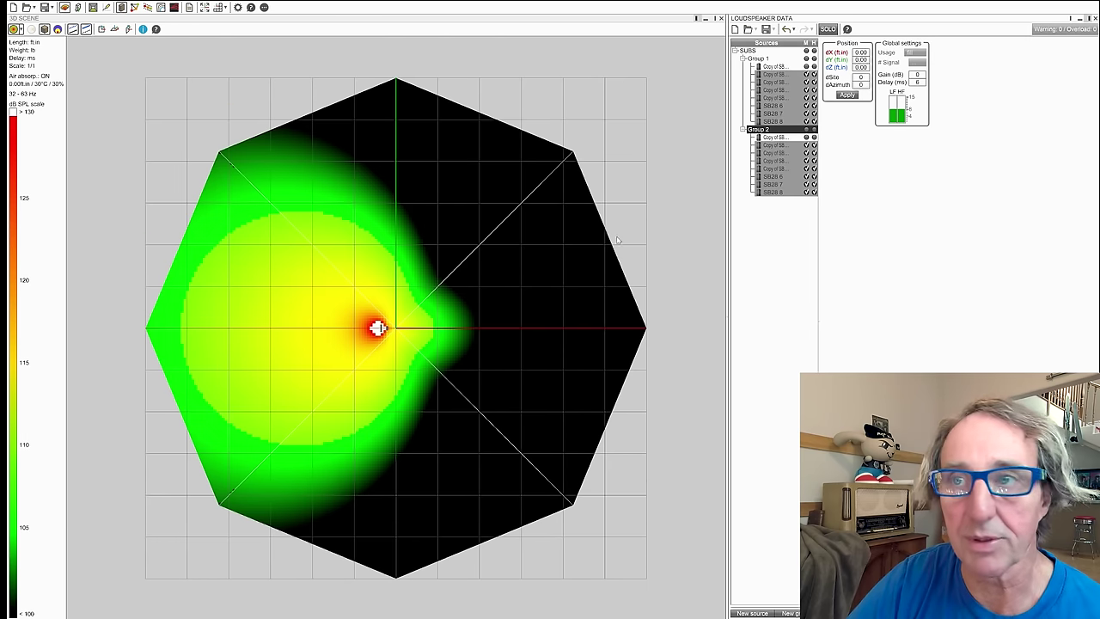
double_click(922, 84)
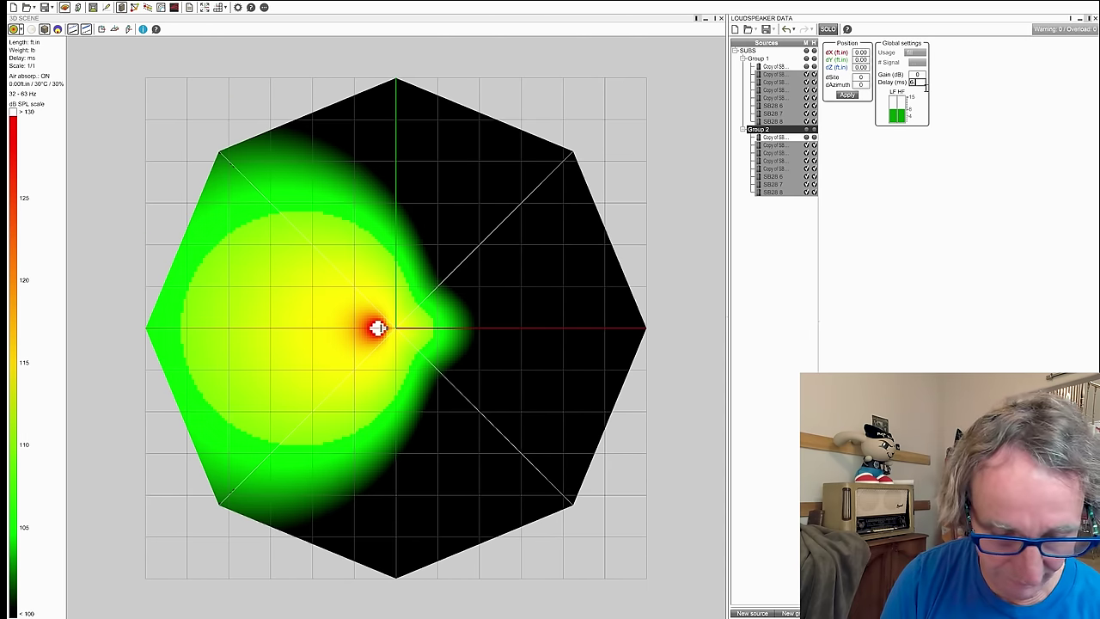
key(Return)
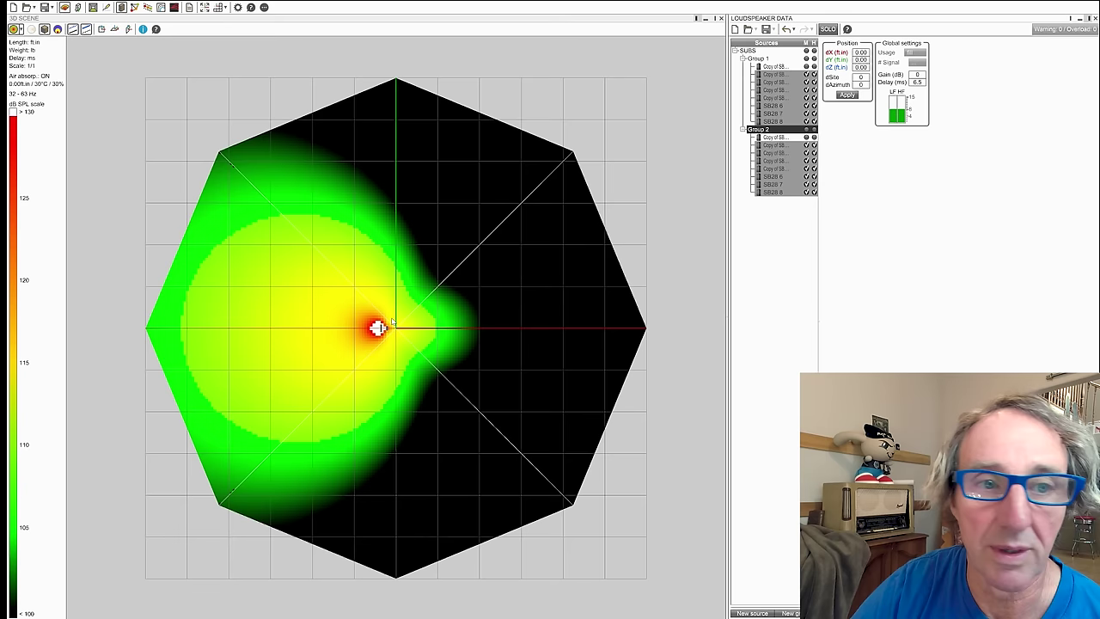
click(149, 332)
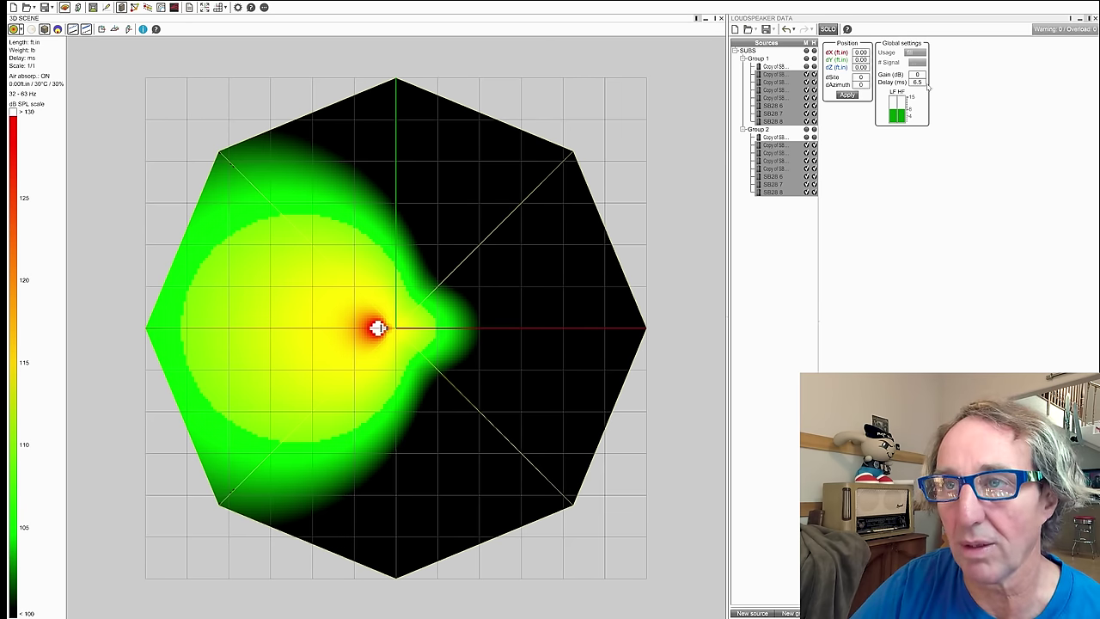
click(678, 280)
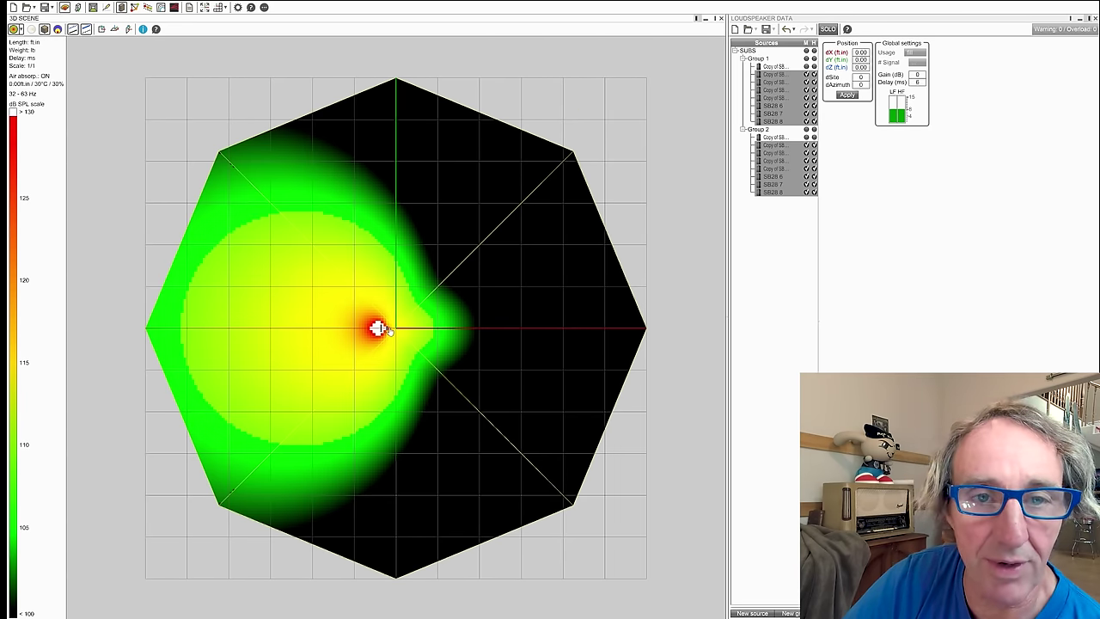
Invert the polarity of all three SB28 enclosures in the first source of Group 1.
scroll(378, 328, down, 3)
scroll(380, 329, up, 2)
scroll(379, 328, up, 4)
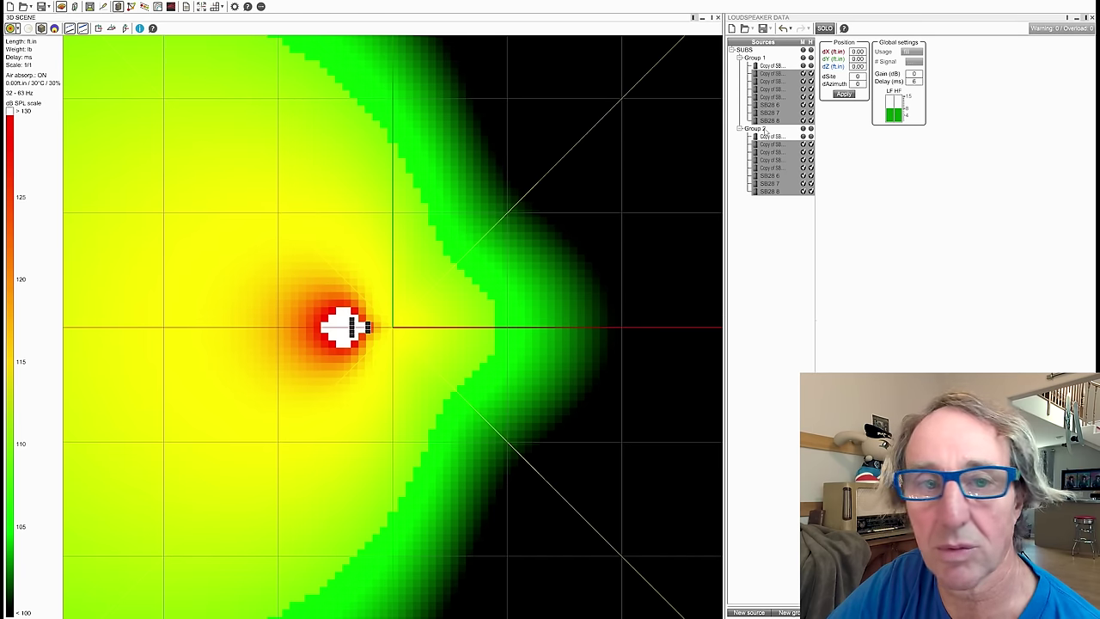
click(755, 57)
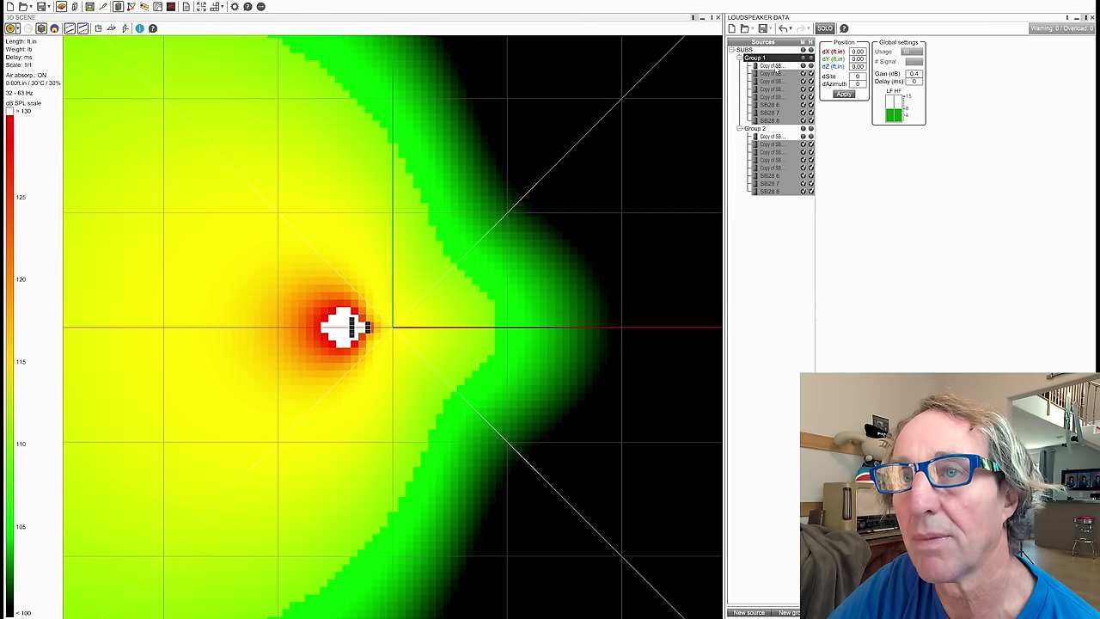
click(773, 66)
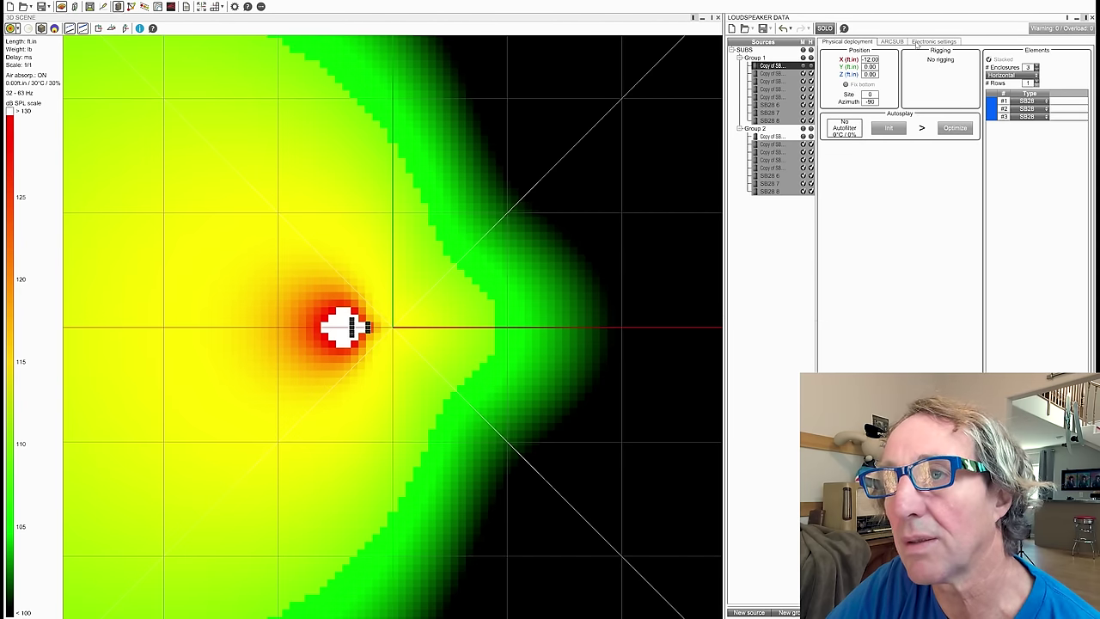
click(917, 43)
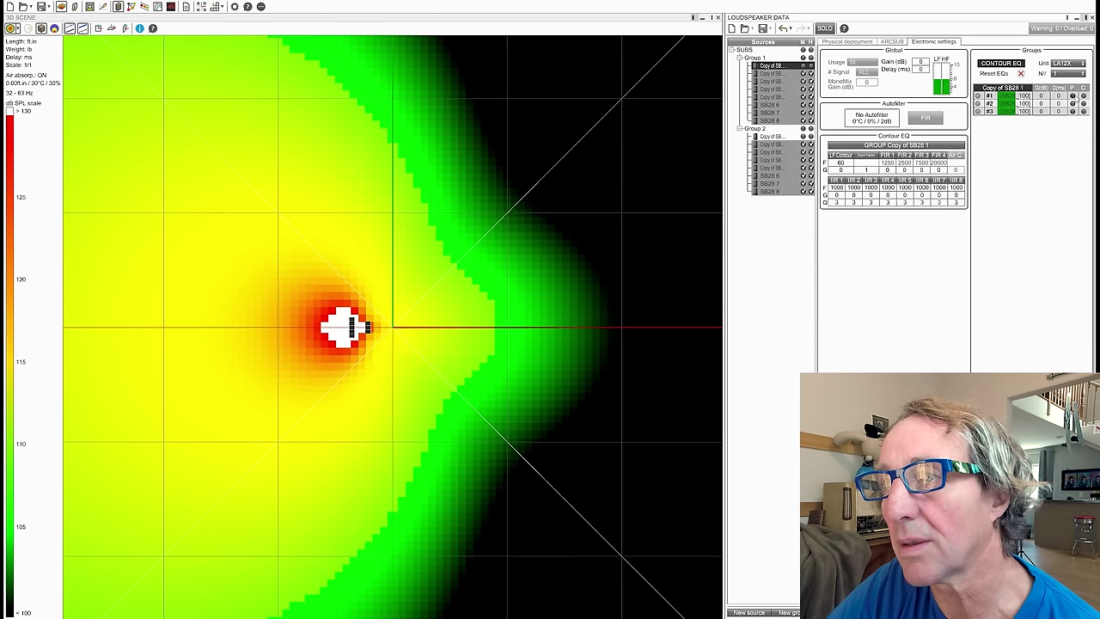
click(1072, 103)
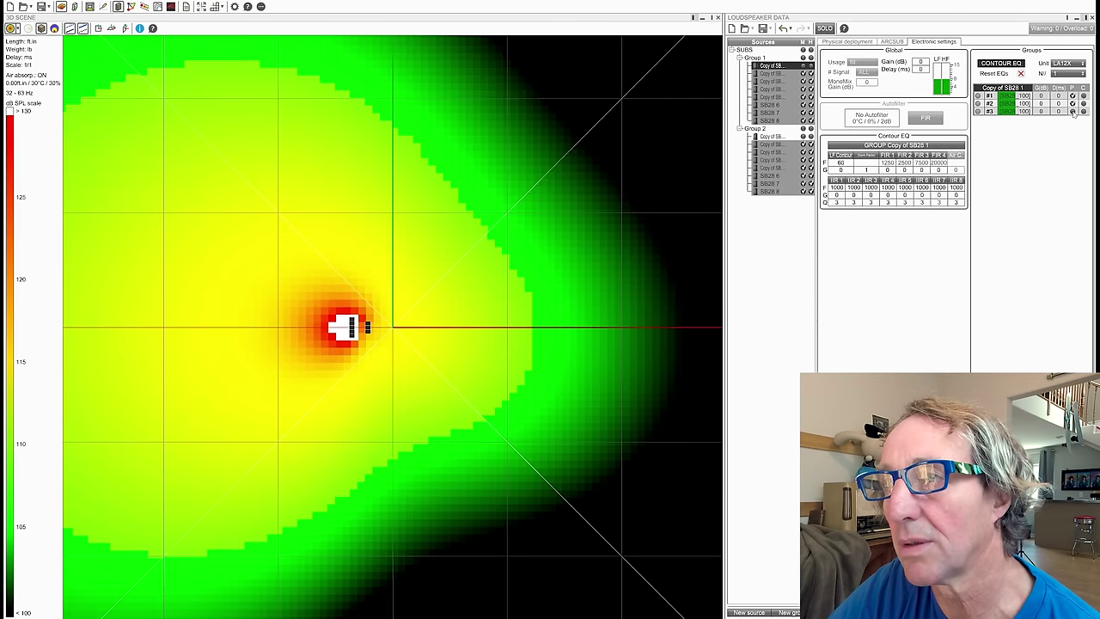
click(1072, 111)
Reset the delay of Group 2 to 0 ms.
click(755, 58)
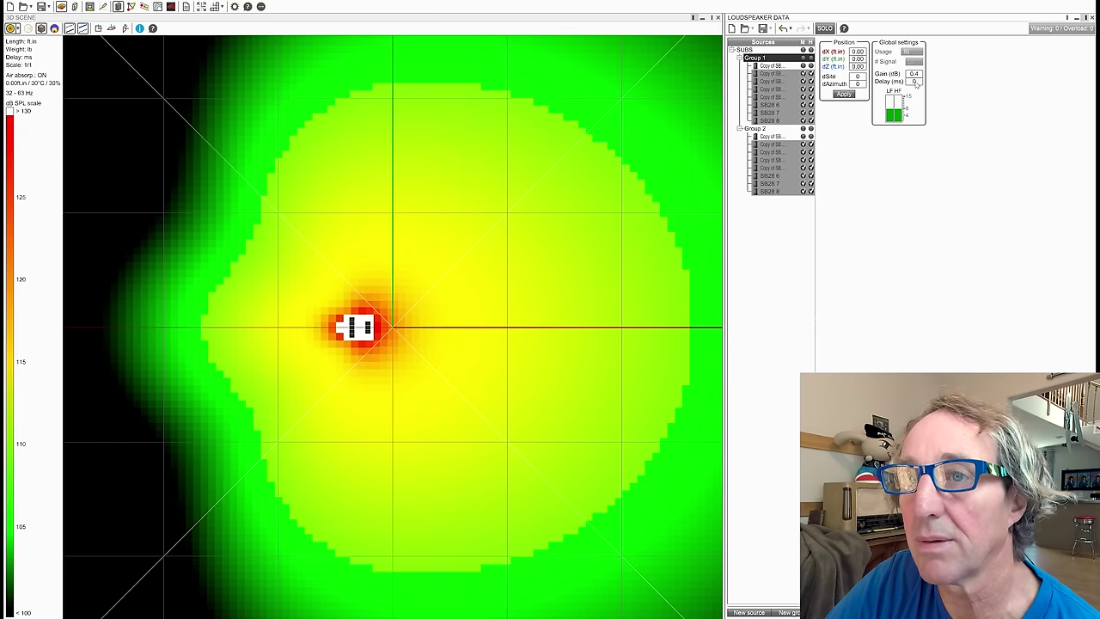
click(759, 130)
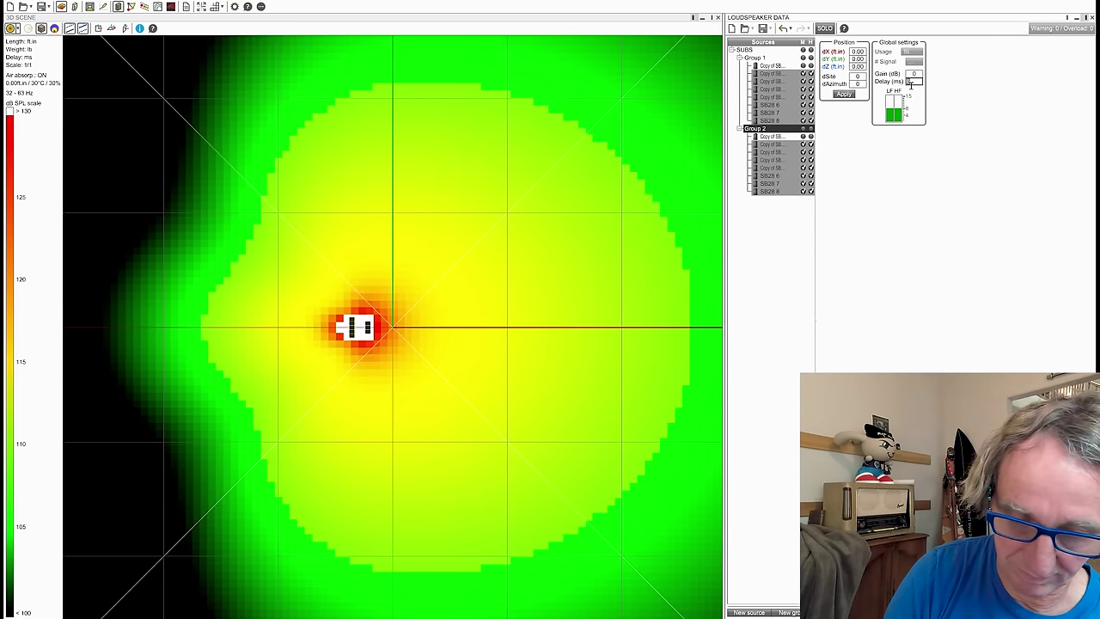
key(Return)
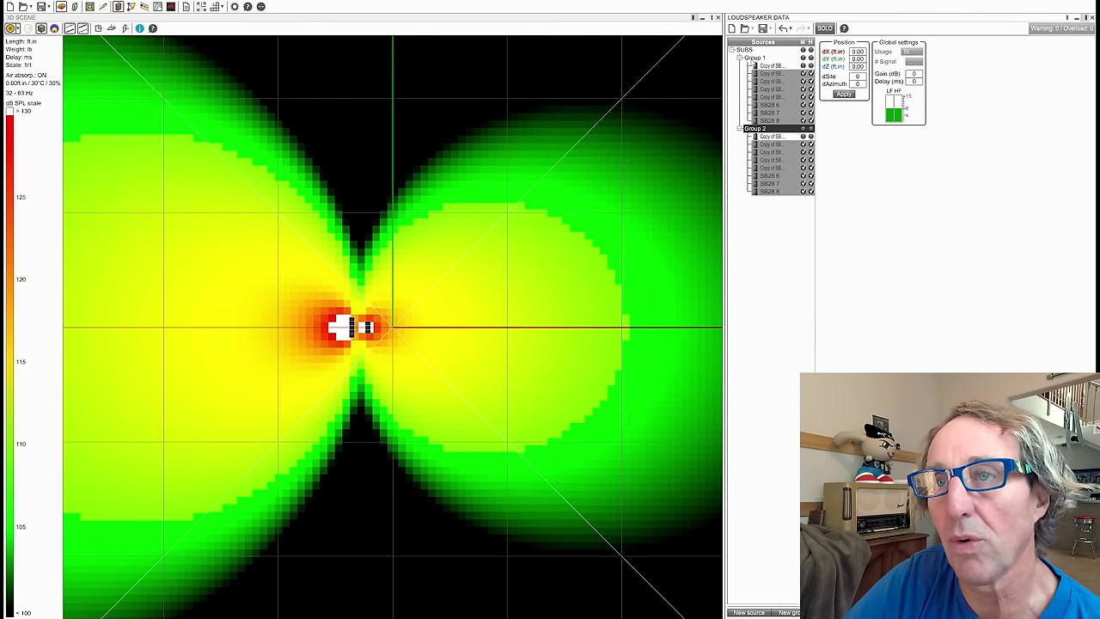
Set the delay of Group 1 to 6 ms and check the SPL at the far vertex on the negative X axis.
click(755, 58)
click(914, 81)
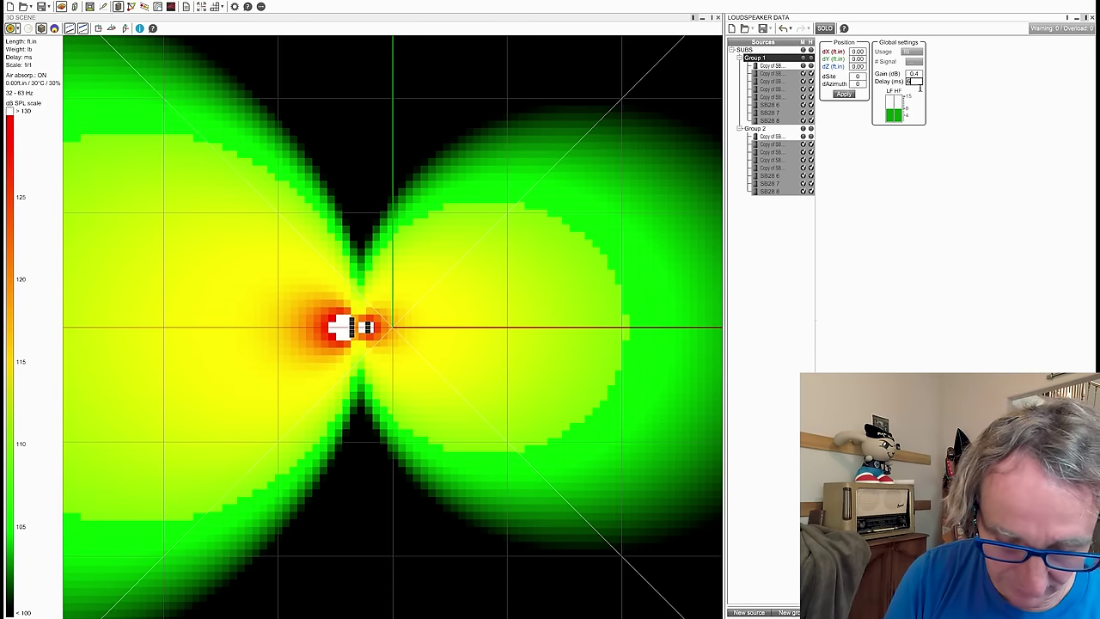
key(Return)
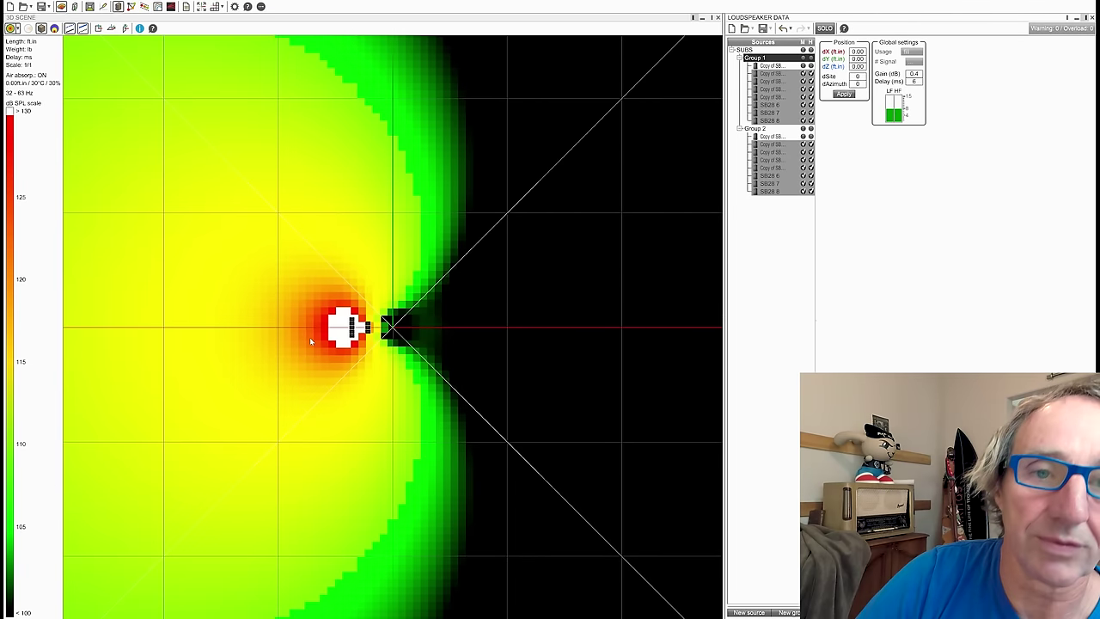
scroll(388, 351, up, 2)
scroll(388, 351, down, 3)
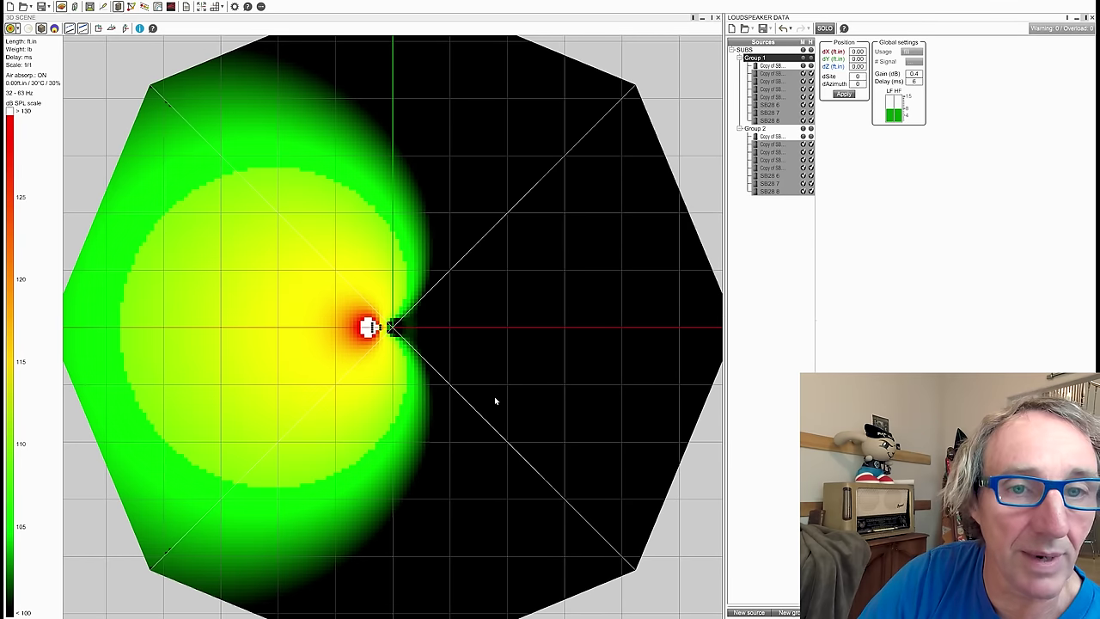
scroll(420, 393, down, 2)
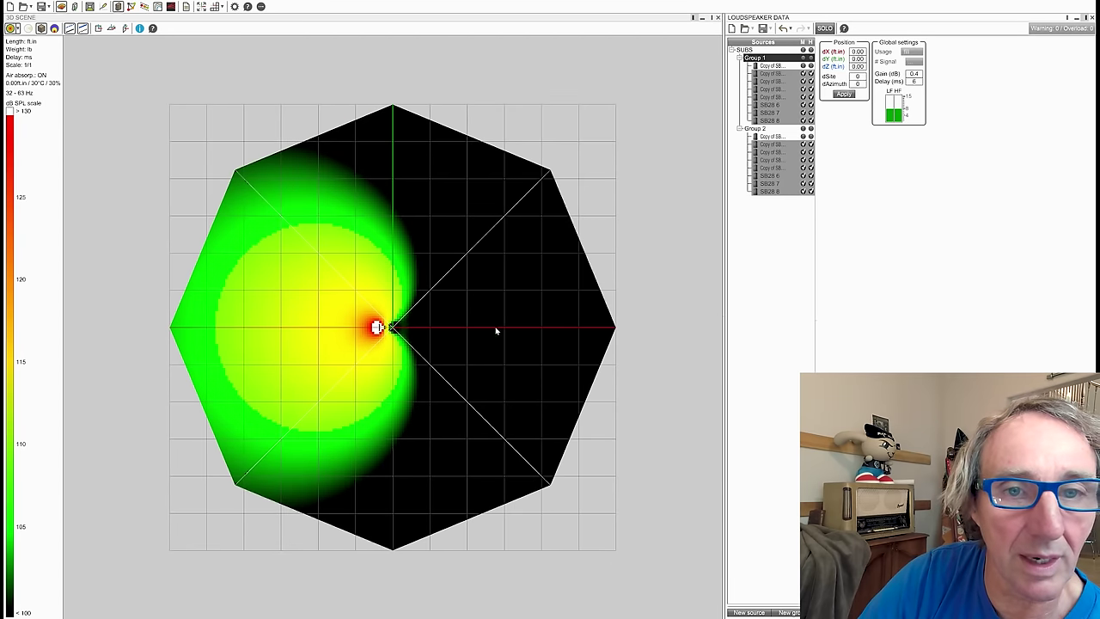
click(172, 331)
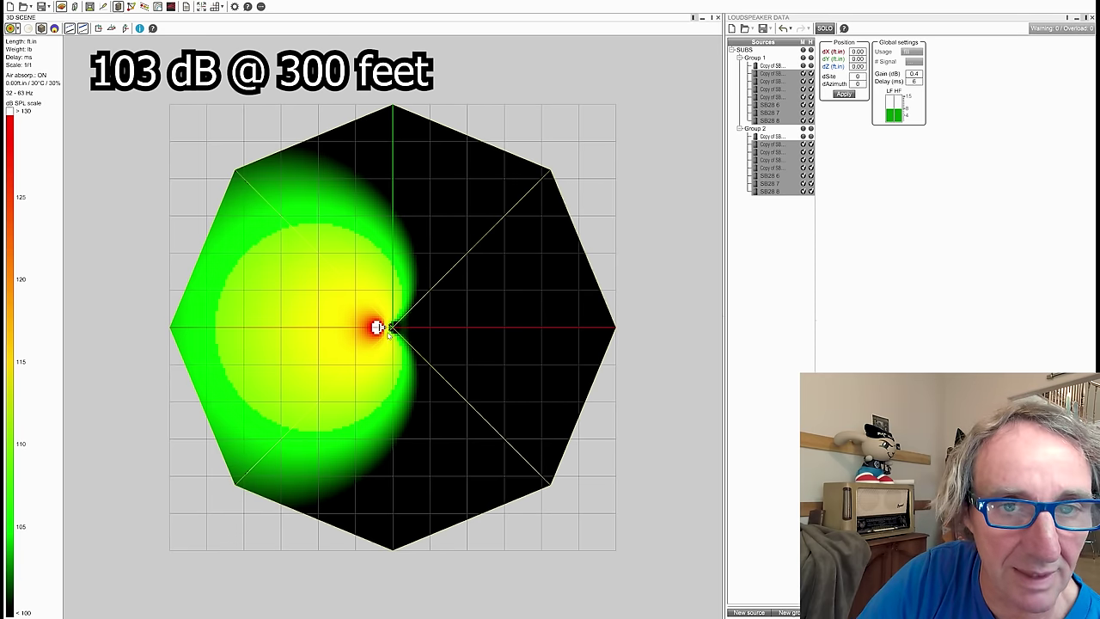
Check the SPL at the venue center, behind the single unmuted source of each group.
scroll(389, 333, up, 5)
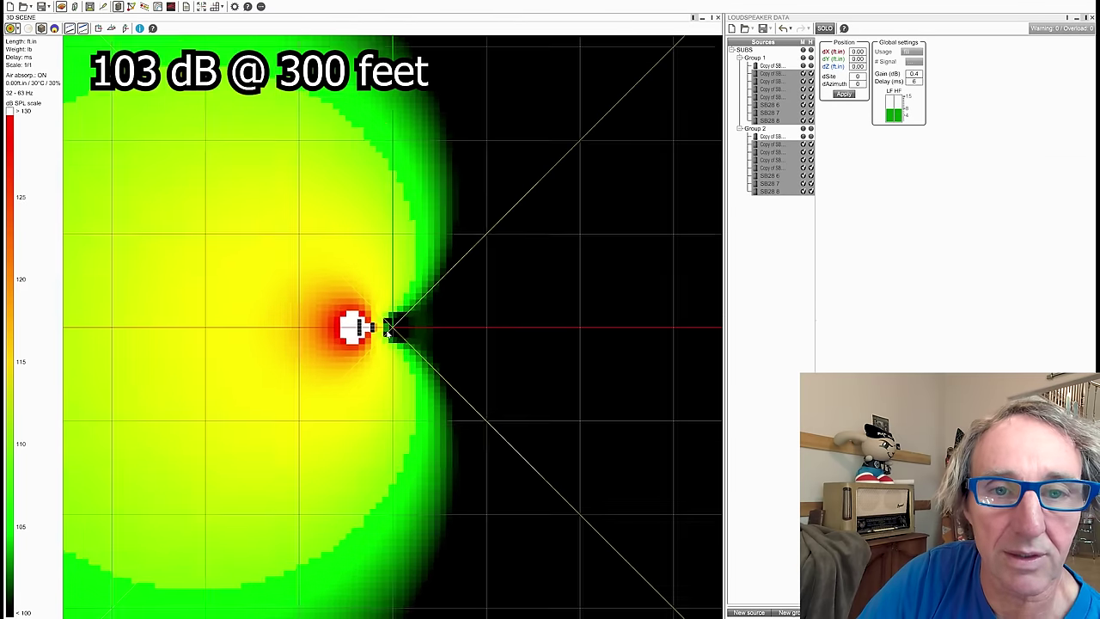
scroll(388, 332, up, 3)
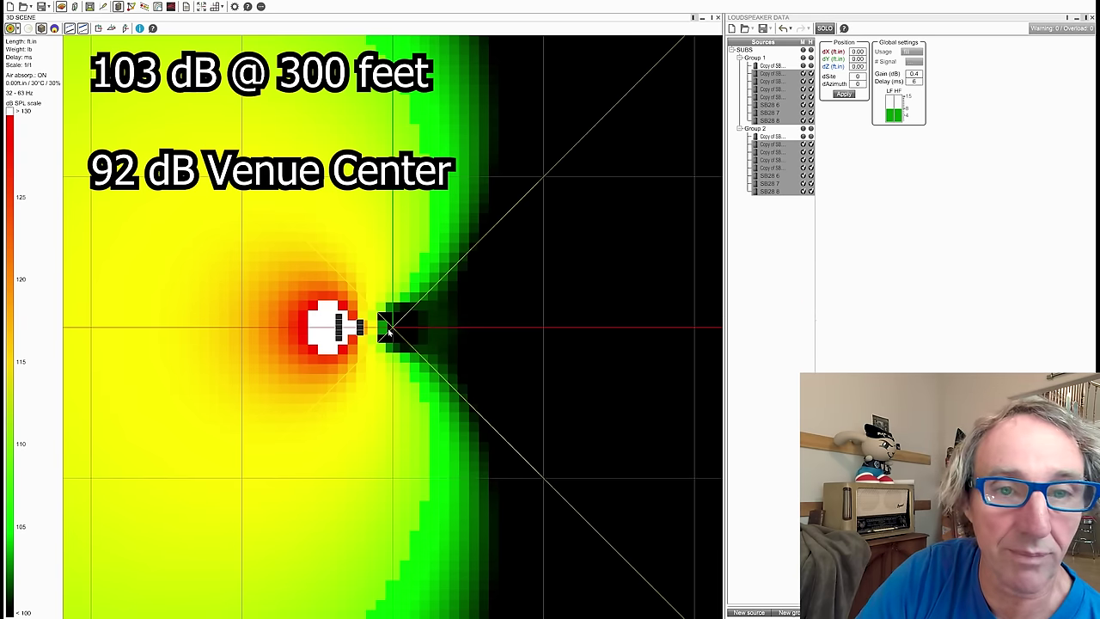
scroll(388, 331, down, 10)
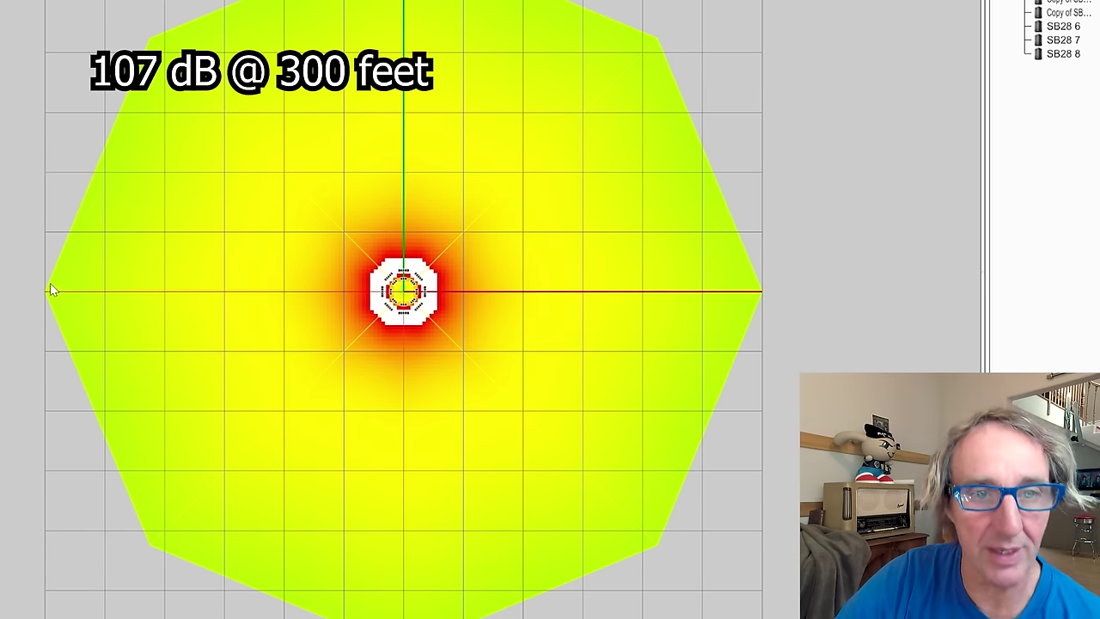
Compare the SPL at the far vertex on the negative X axis and at the venue center with all sources of both rings active.
scroll(401, 290, down, 4)
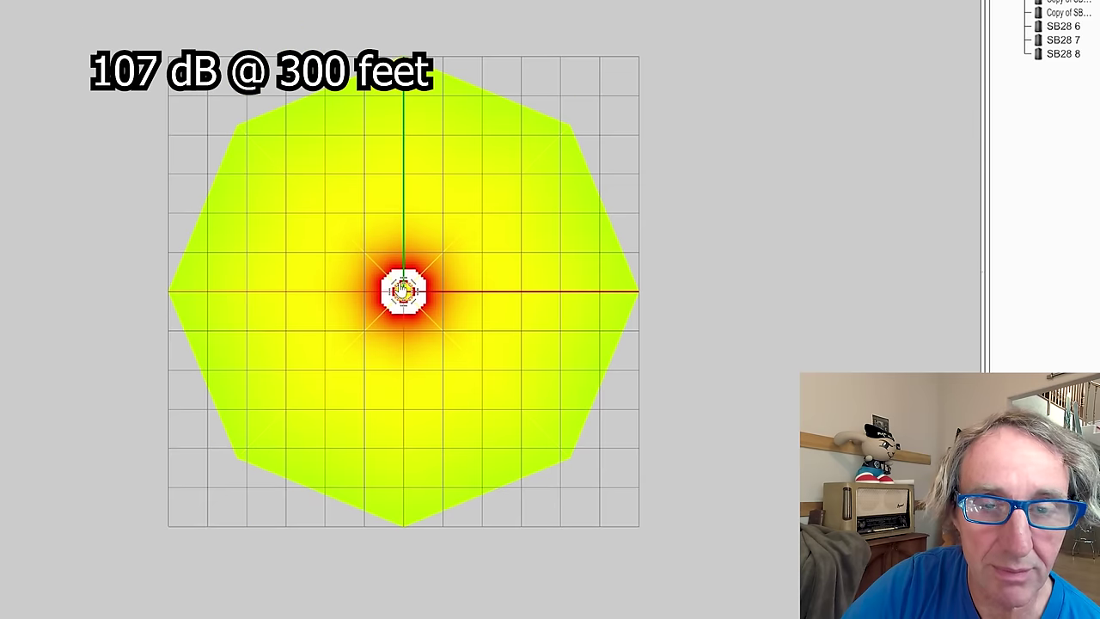
scroll(402, 290, up, 4)
scroll(402, 290, up, 6)
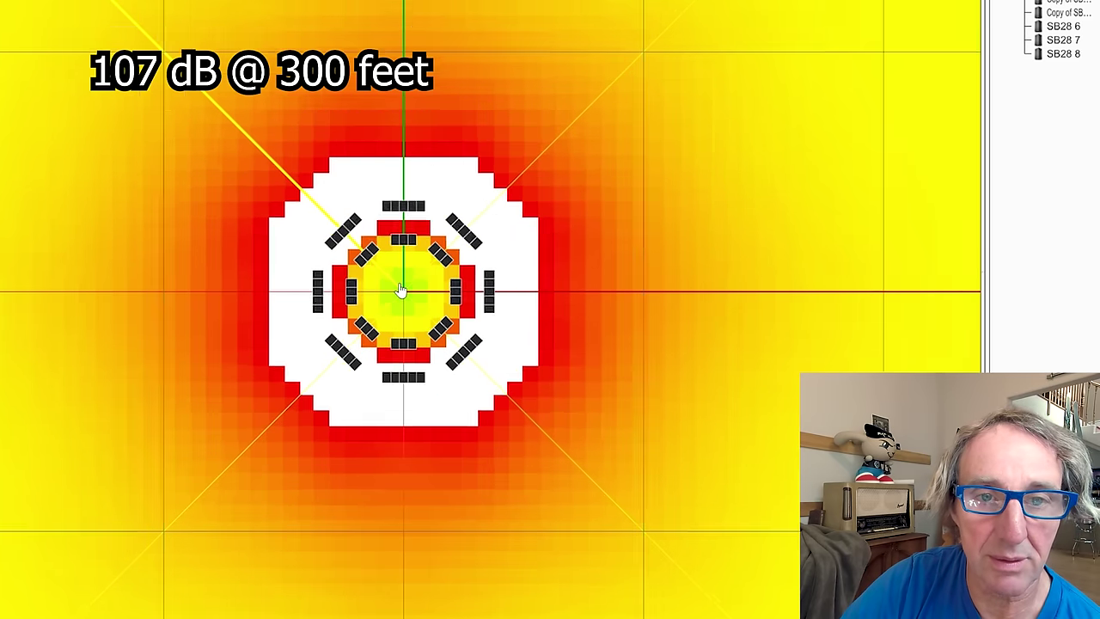
scroll(400, 296, up, 5)
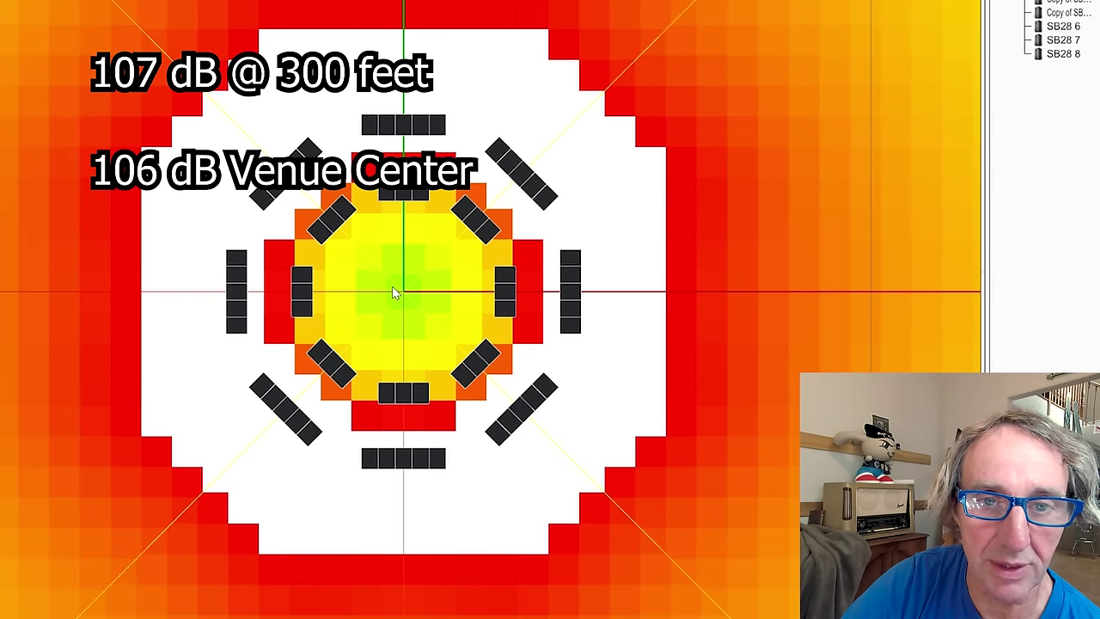
scroll(393, 291, down, 8)
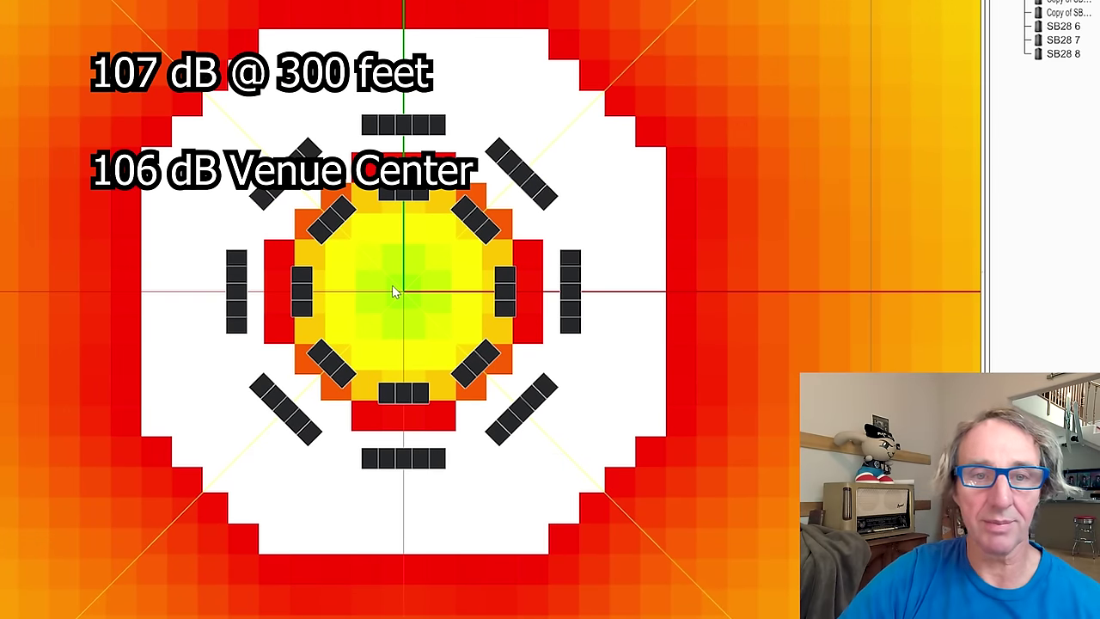
scroll(392, 285, down, 3)
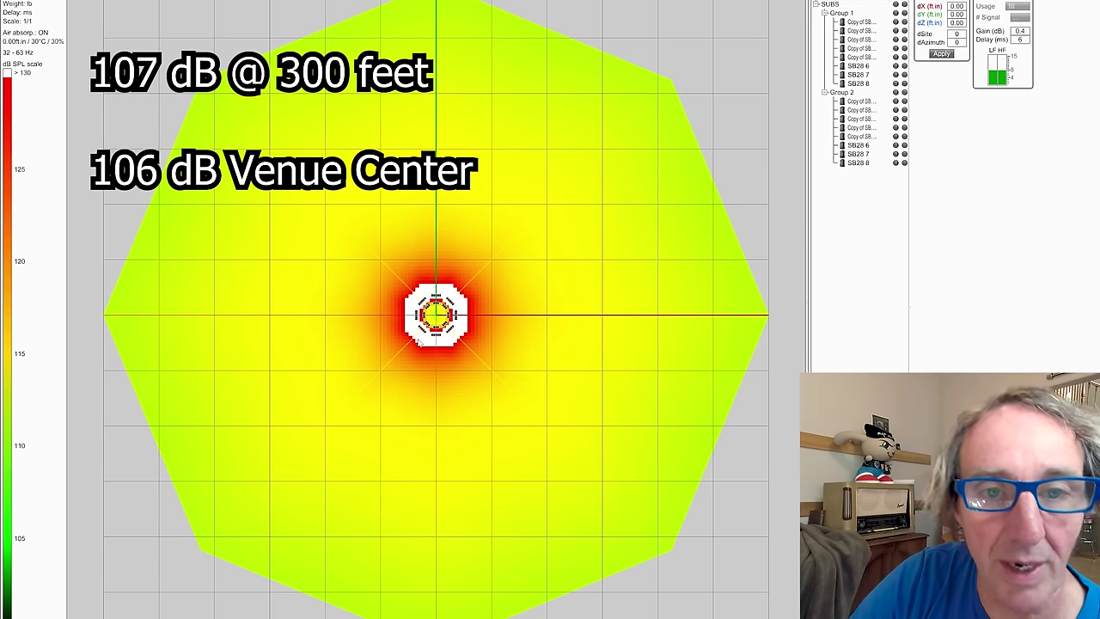
Try delays of 6.1 ms and 6.2 ms on Group 1 and compare the cancellation at the venue center.
scroll(426, 326, up, 5)
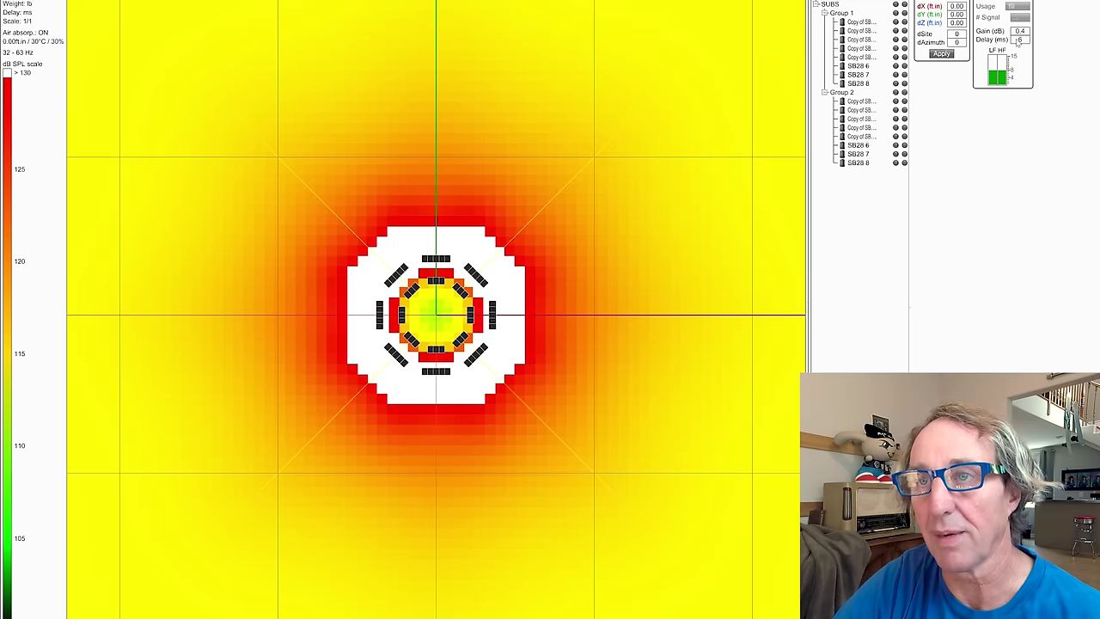
click(1019, 40)
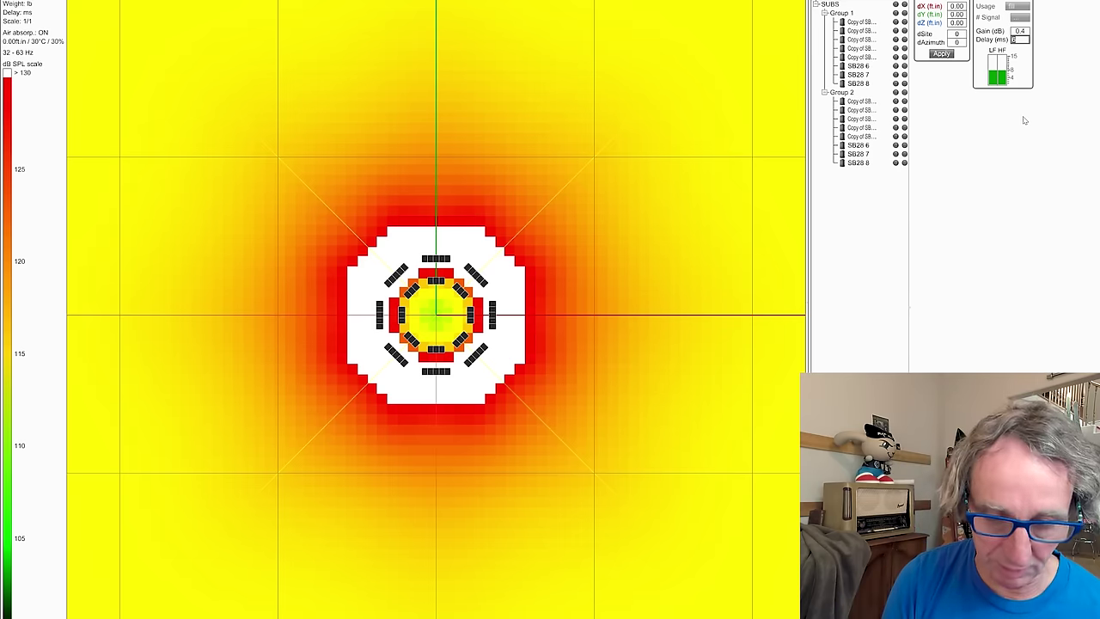
text(6)
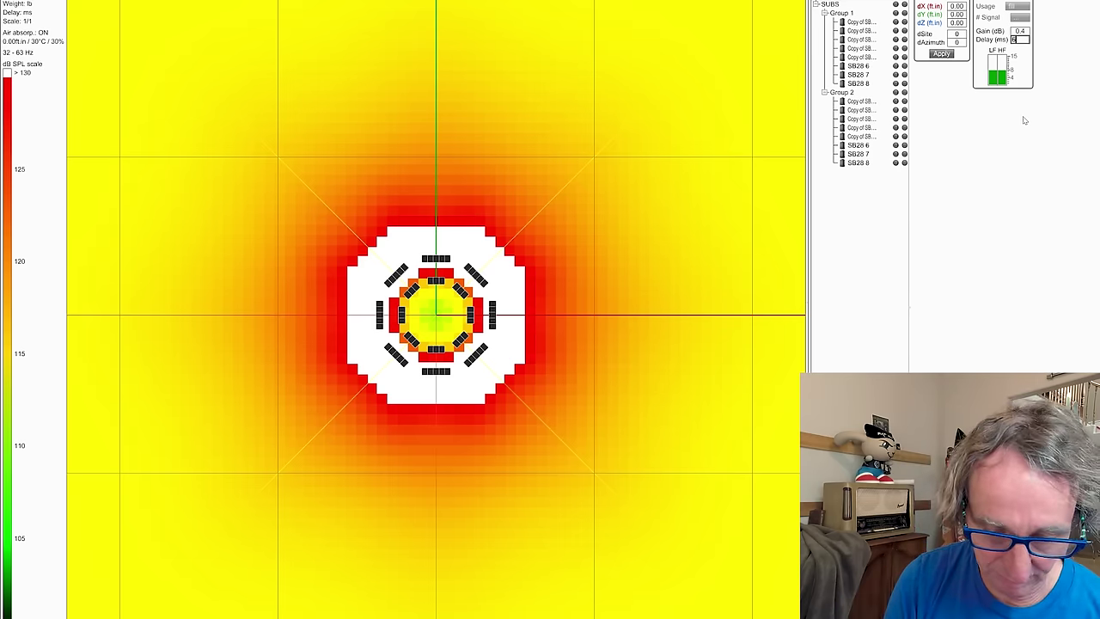
text(.1)
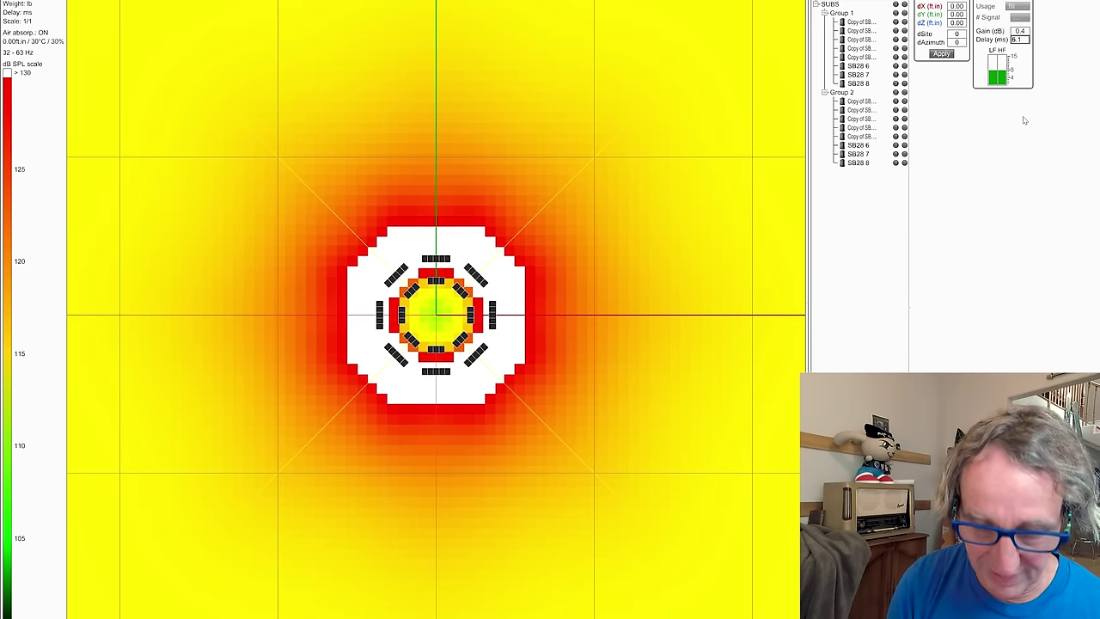
key(Return)
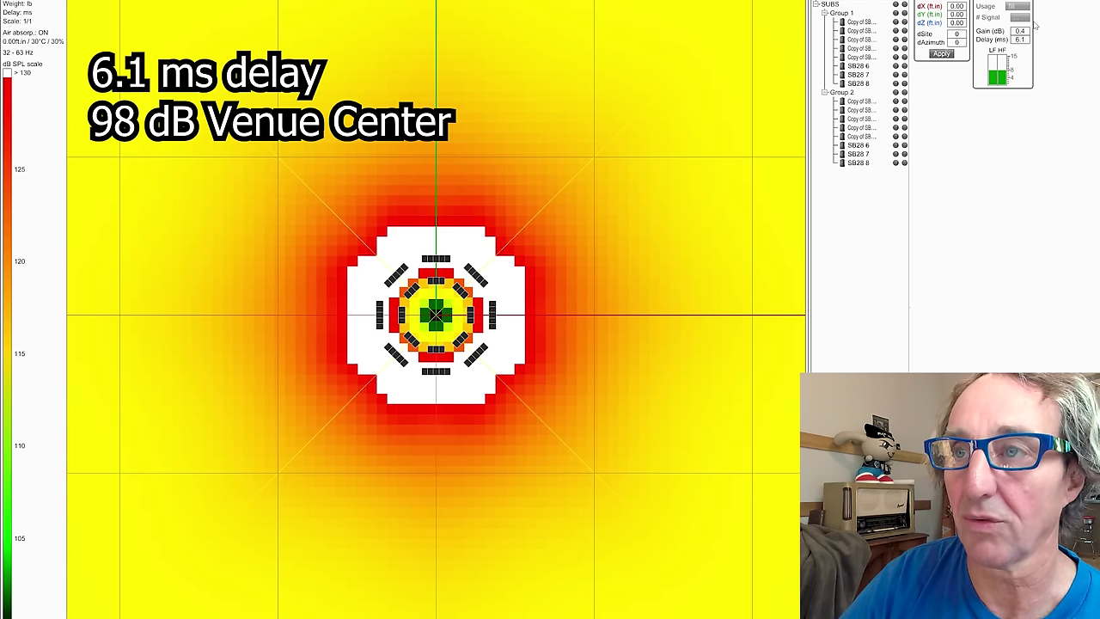
double_click(1021, 39)
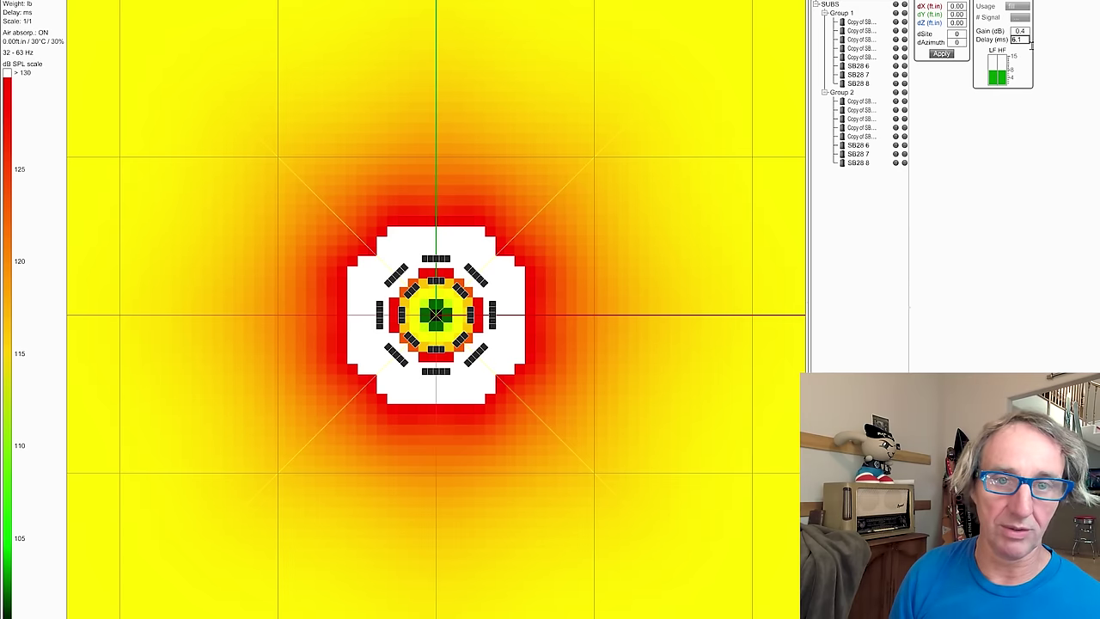
text(6.2)
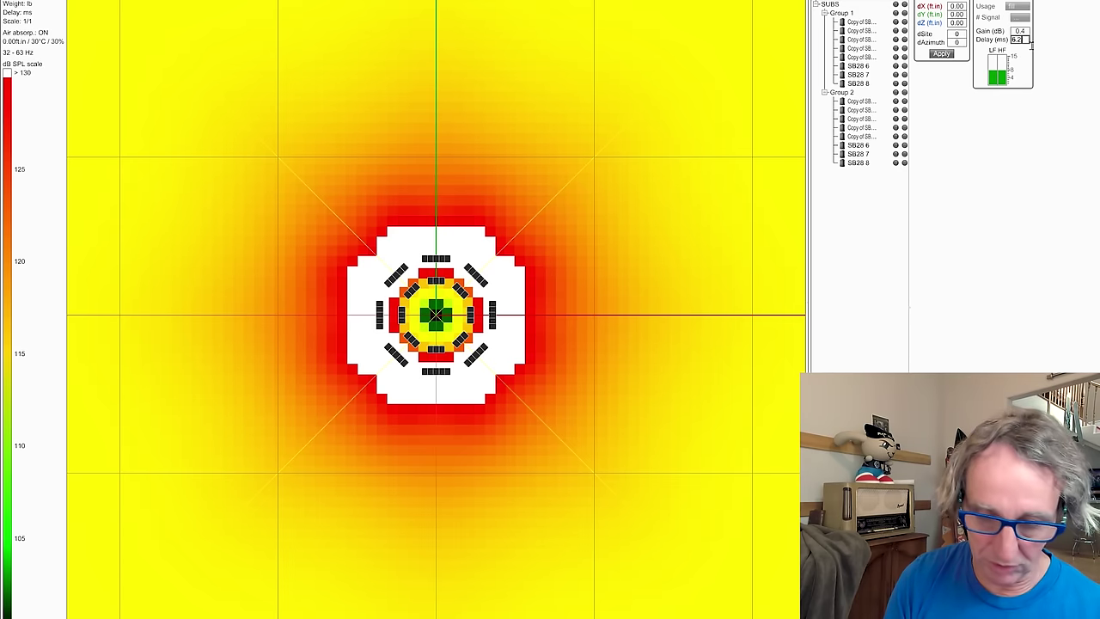
key(Return)
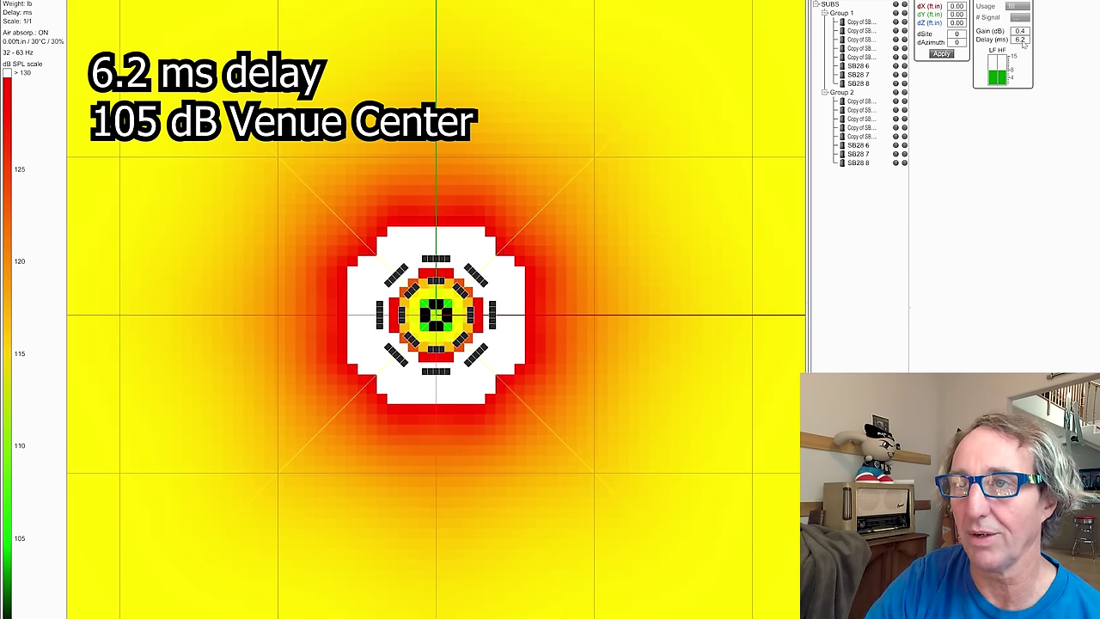
Set the delay of Group 1 to 6.11 ms.
double_click(1022, 40)
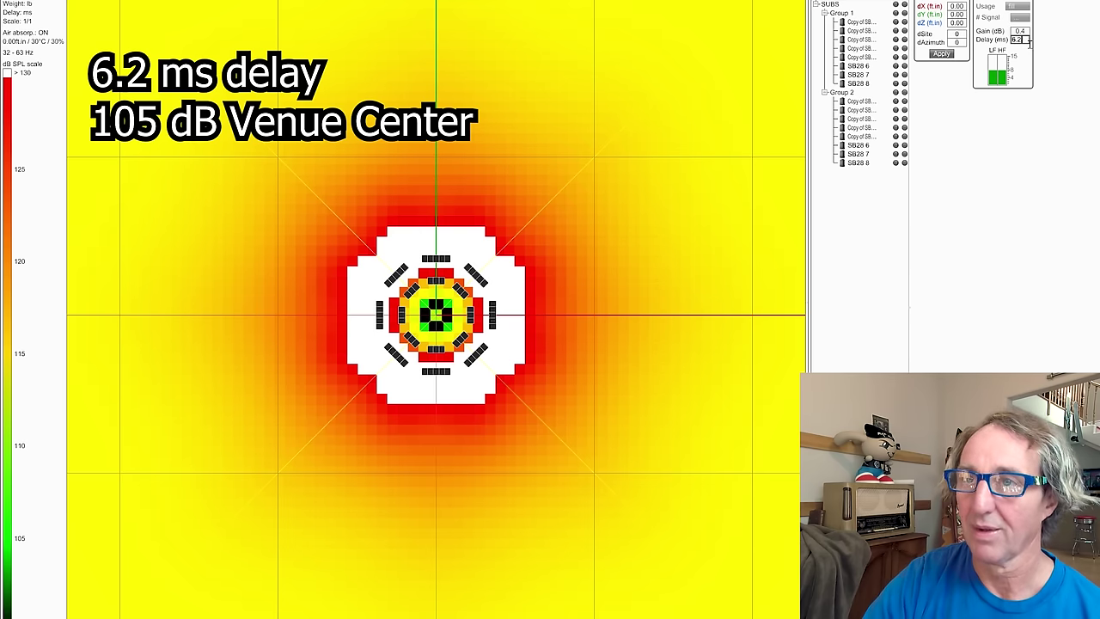
text(6.)
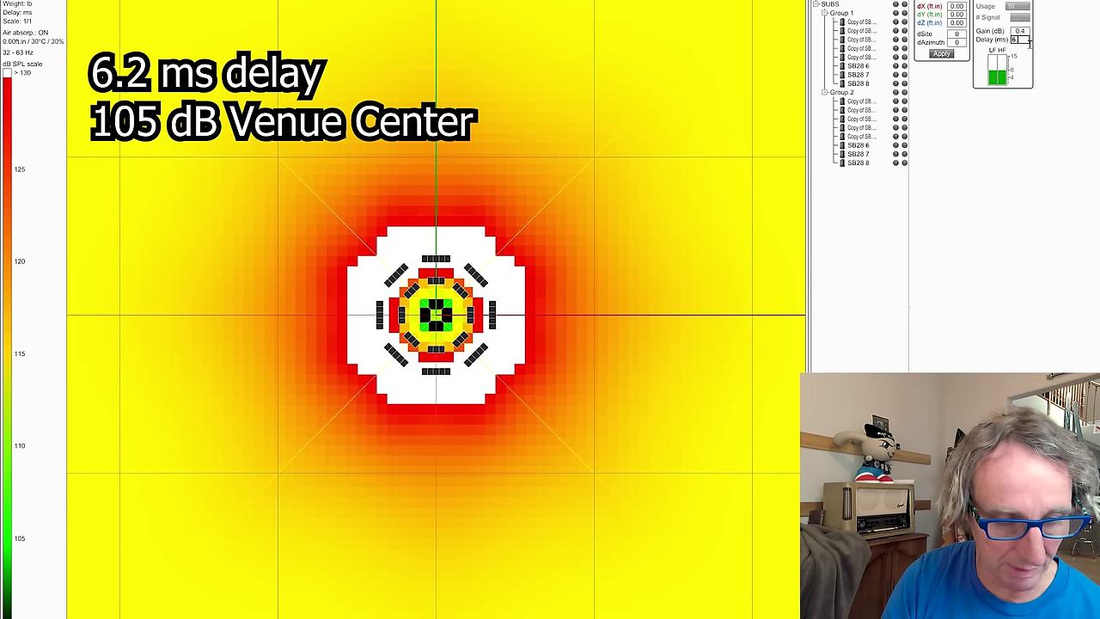
text(1)
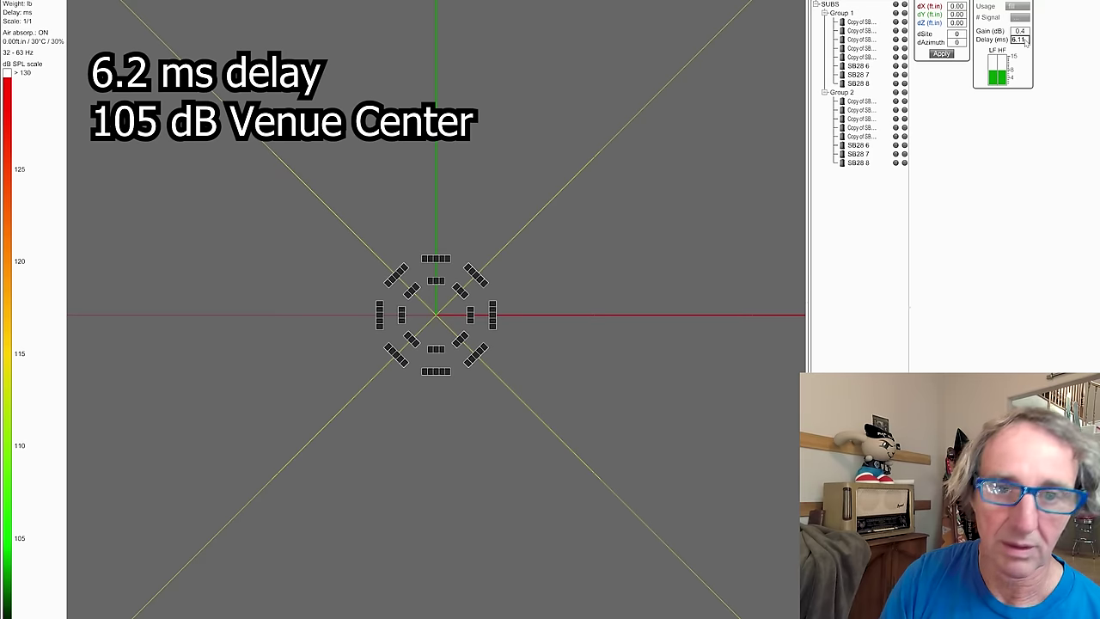
text(1)
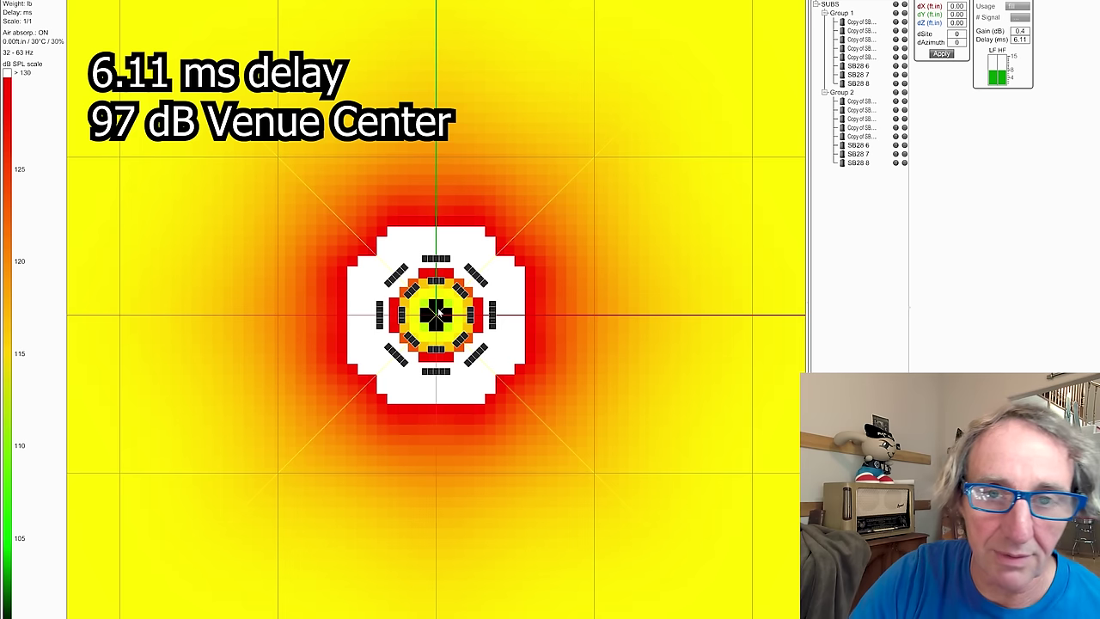
Mute Group 1, the inner subwoofer ring, and check the SPL at the outer edge and the venue center.
scroll(204, 402, down, 2)
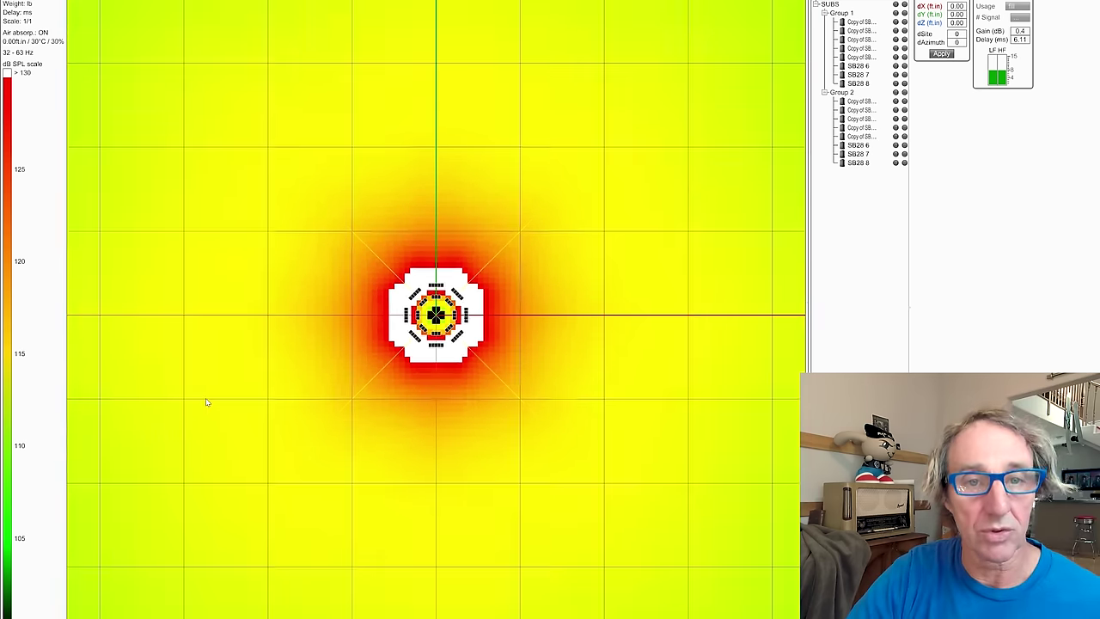
scroll(206, 402, down, 2)
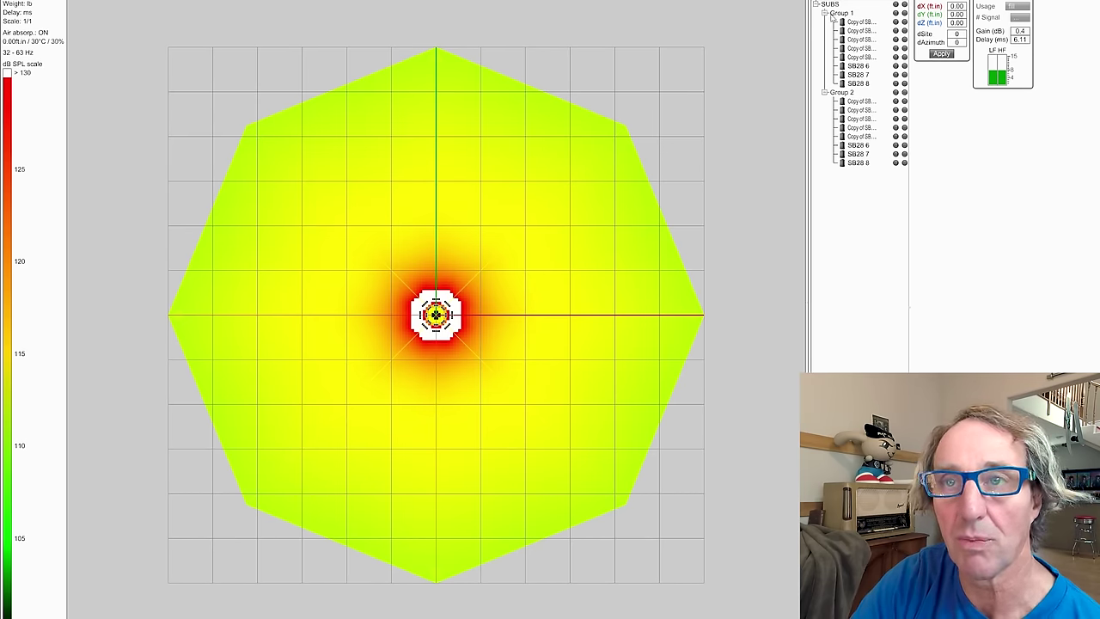
click(440, 326)
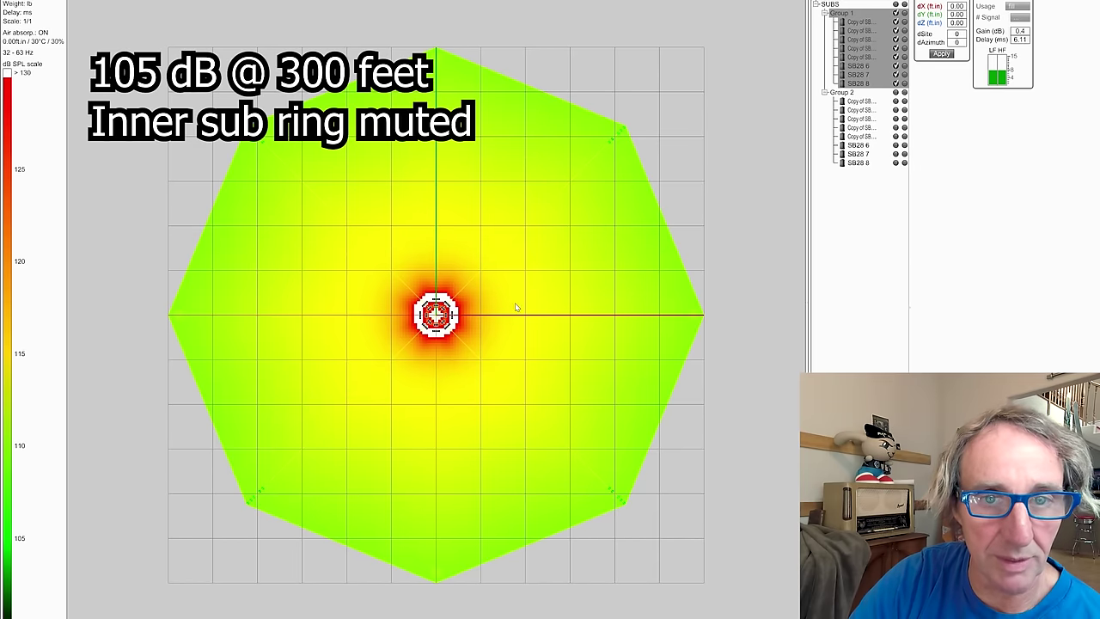
scroll(460, 329, down, 1)
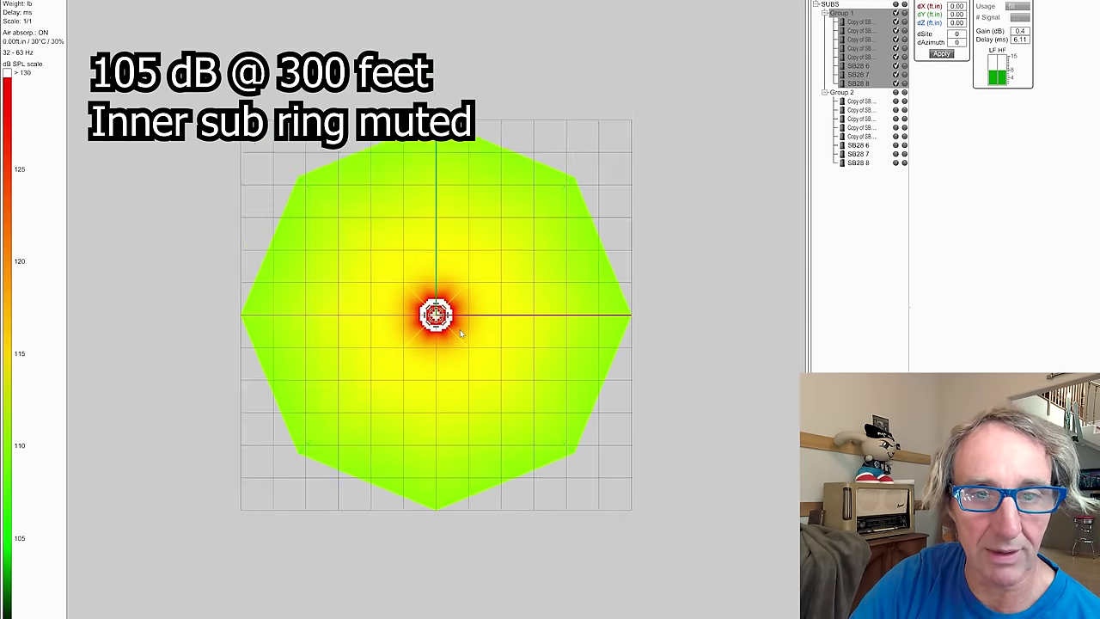
scroll(460, 330, up, 2)
scroll(460, 329, up, 5)
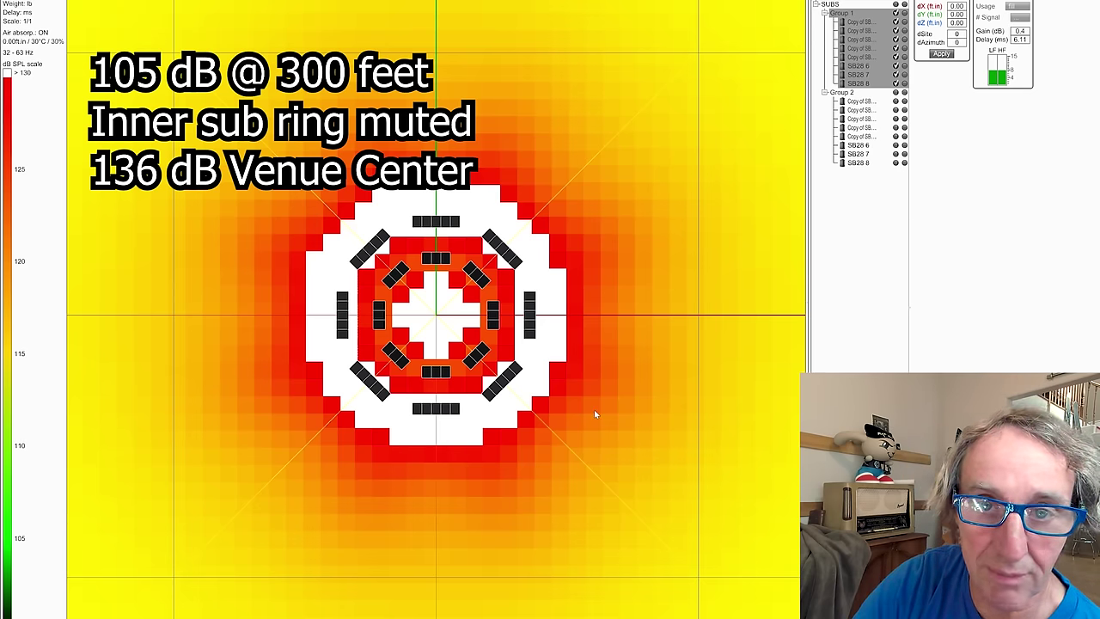
Unmute Group 1 and set the air temperature to 25 °C for the SPL map around the venue center.
scroll(594, 409, down, 5)
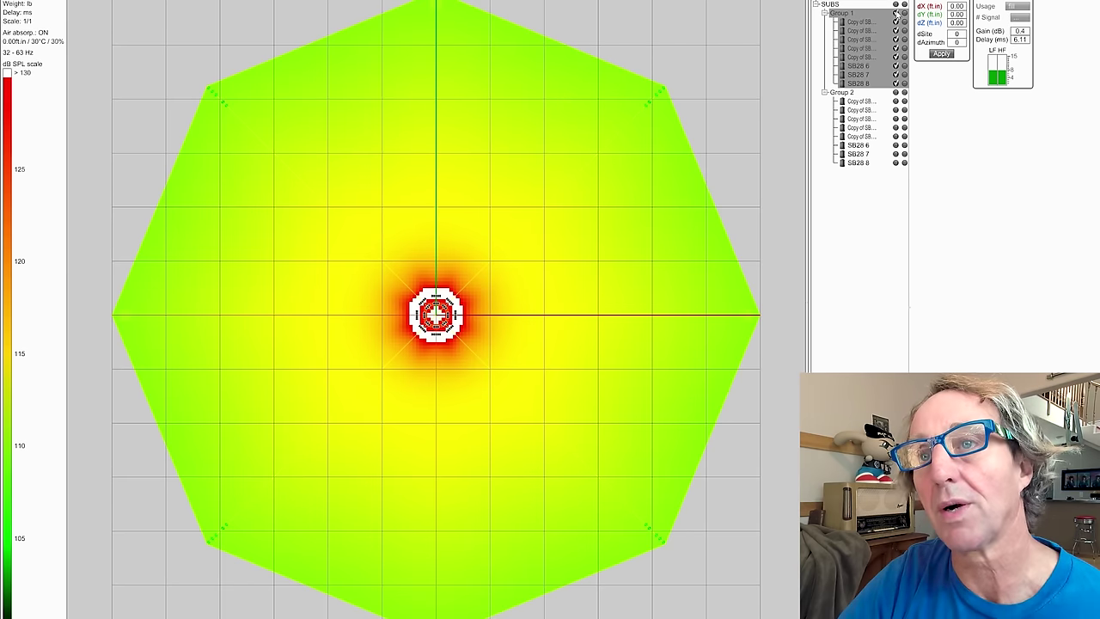
click(681, 484)
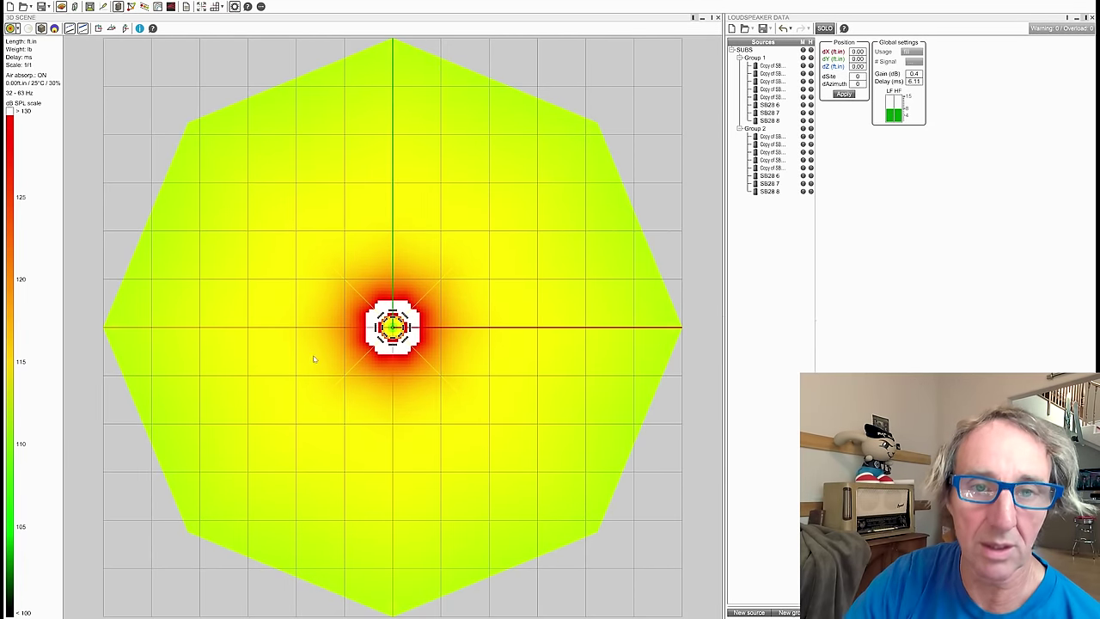
scroll(407, 338, down, 2)
scroll(407, 337, up, 2)
scroll(406, 337, up, 8)
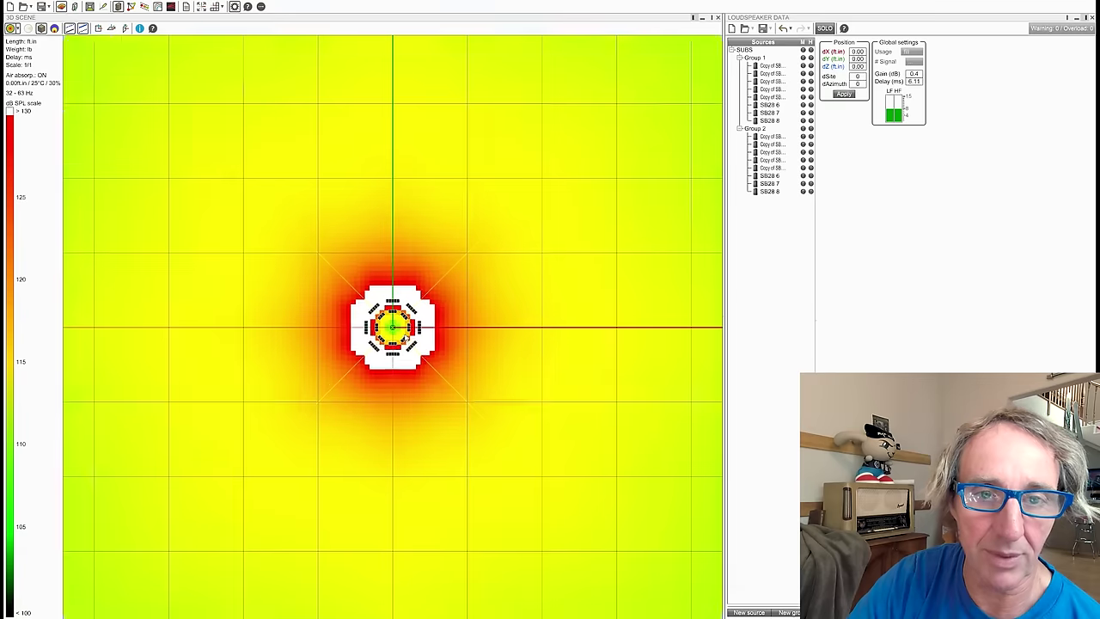
scroll(407, 338, up, 1)
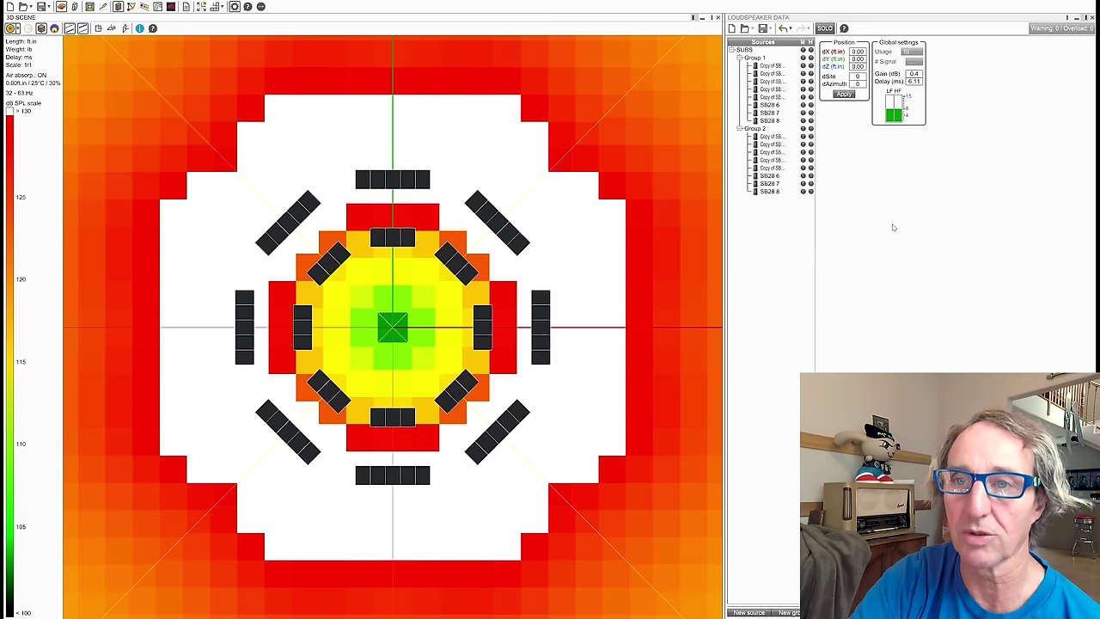
Try delays of 6.2 ms and 6.3 ms on Group 1 with the air temperature at 25 °C.
double_click(917, 81)
text(6.11)
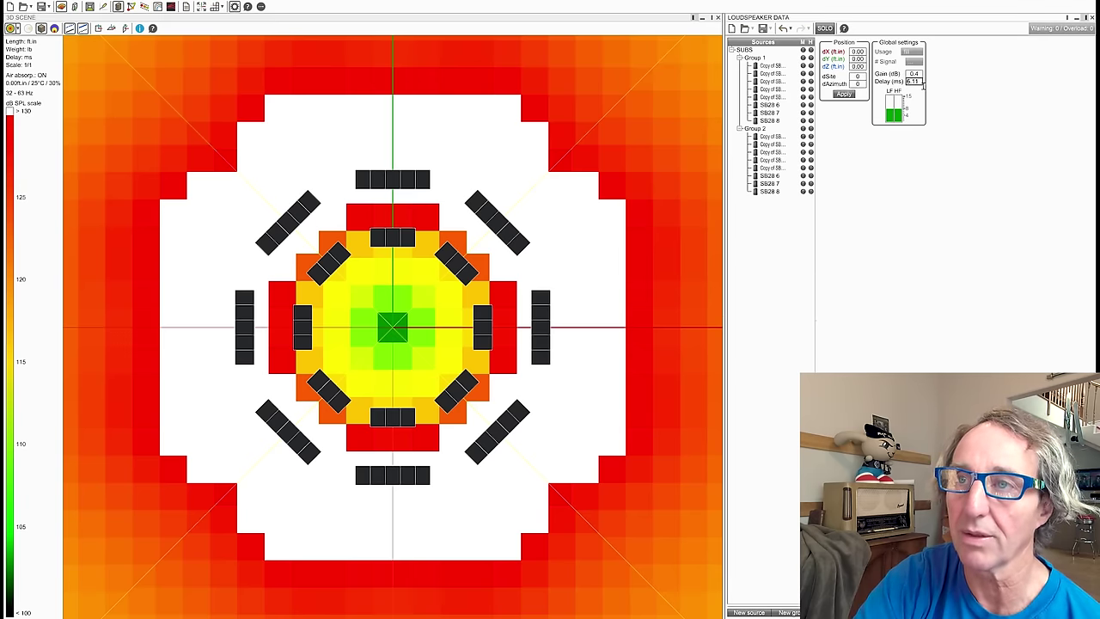
key(Return)
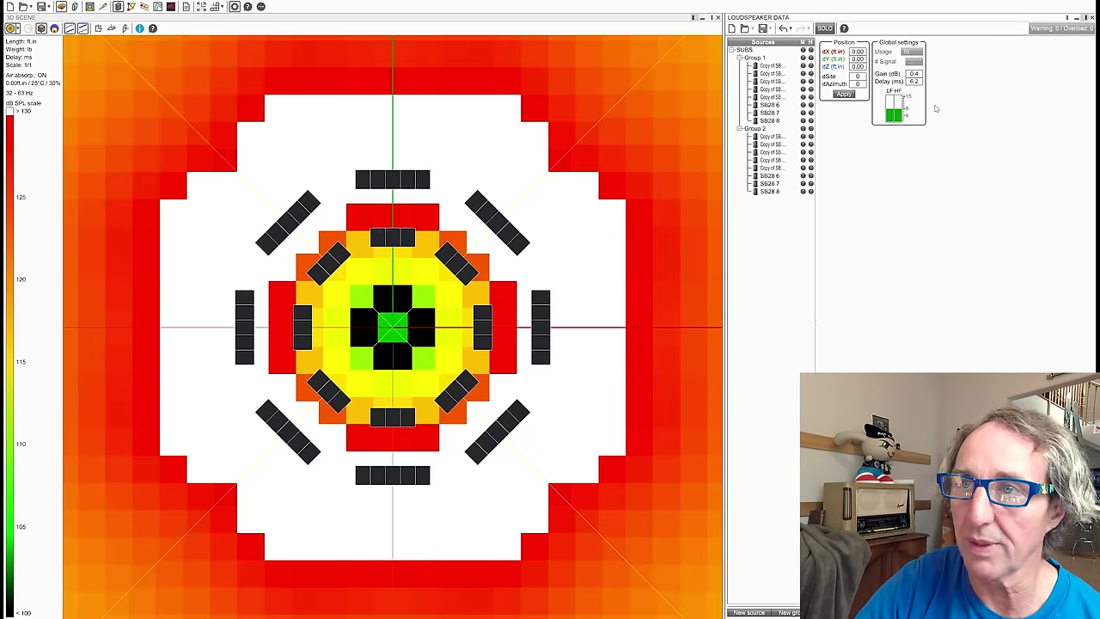
double_click(914, 81)
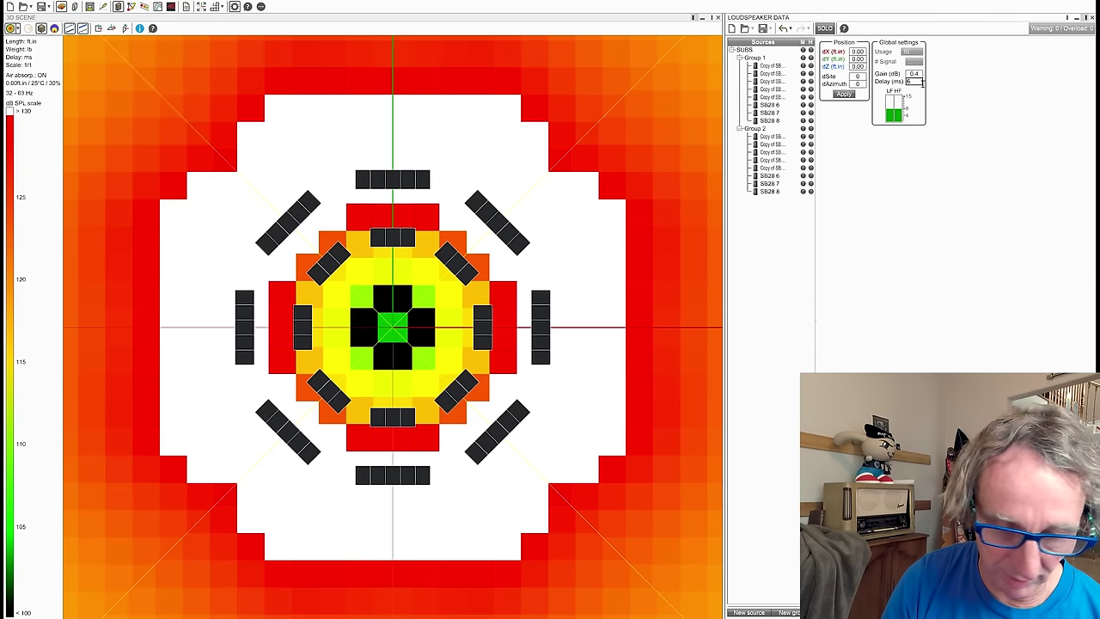
text(6.3)
key(Return)
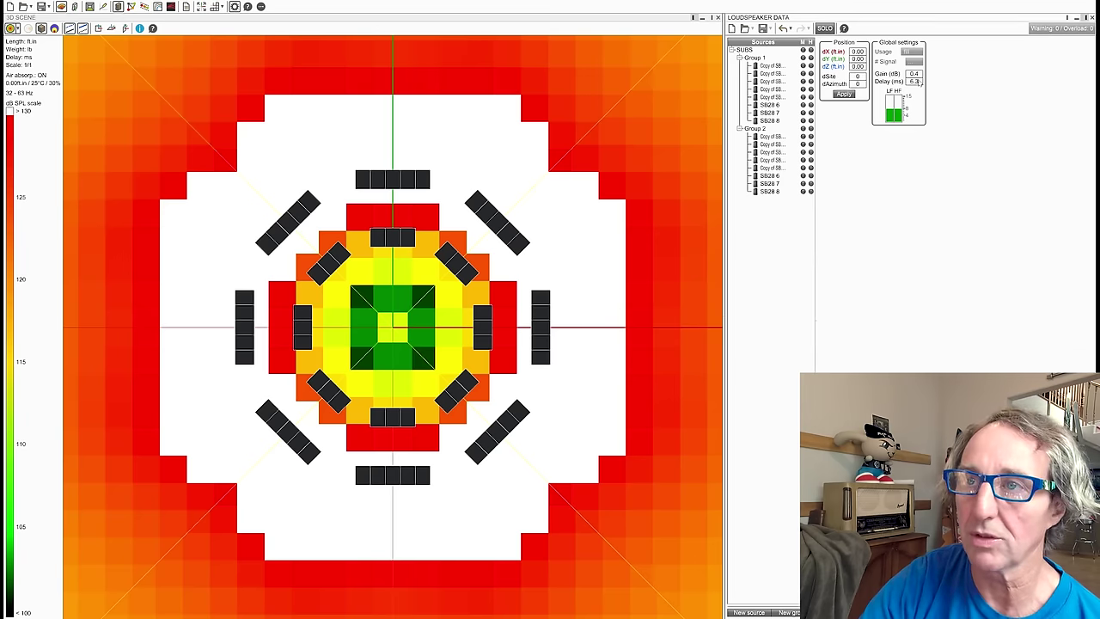
Try a delay of 6.15 ms on Group 1, the inner subwoofer ring.
double_click(914, 81)
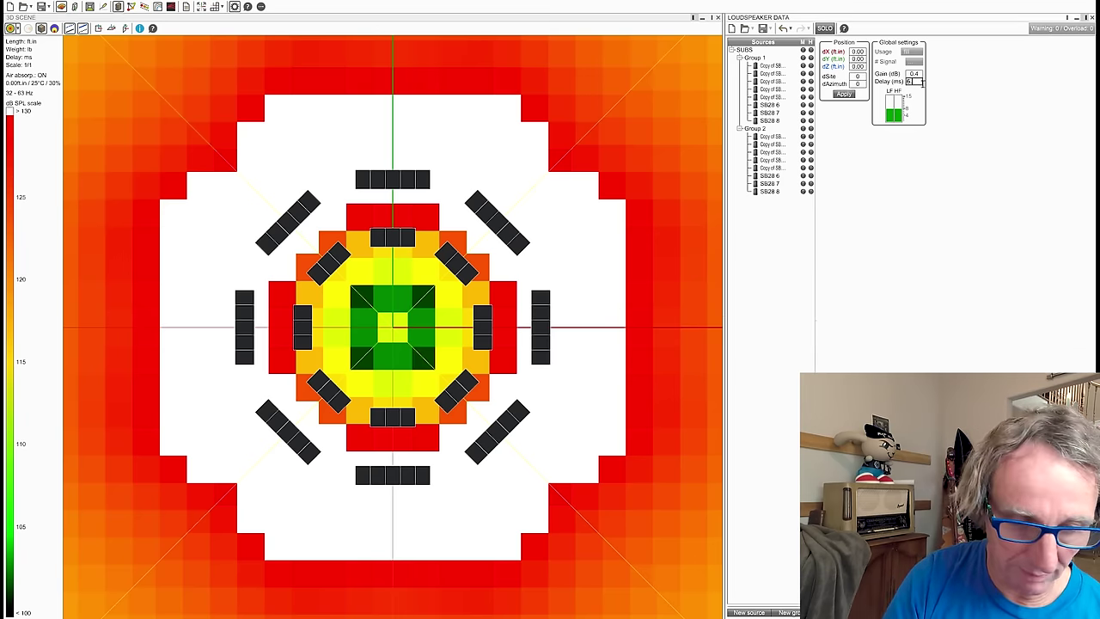
text(6)
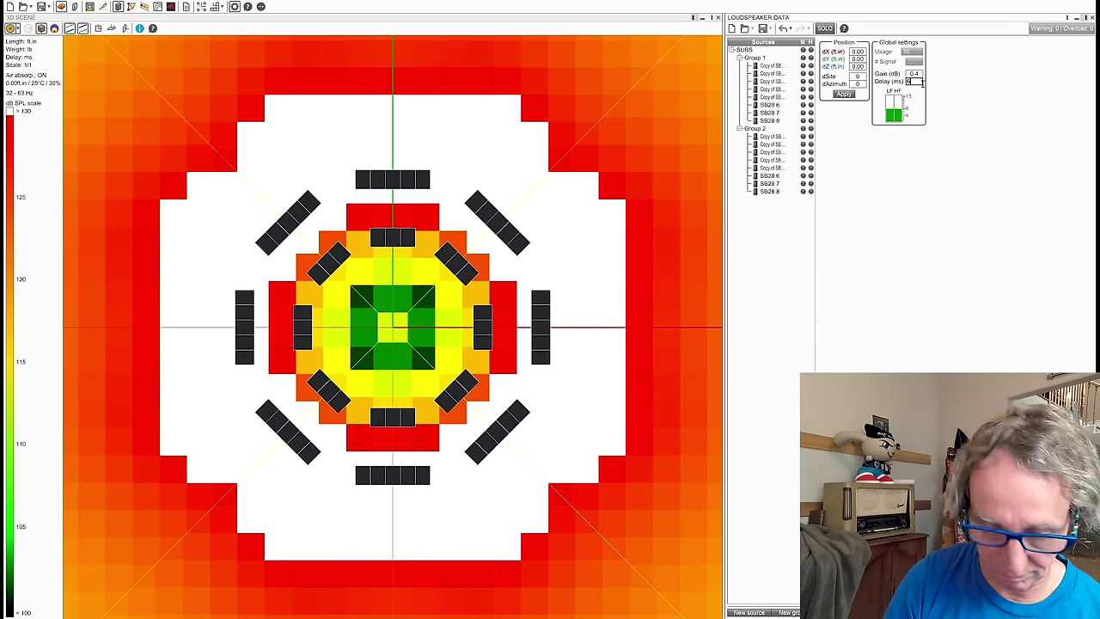
text(.)
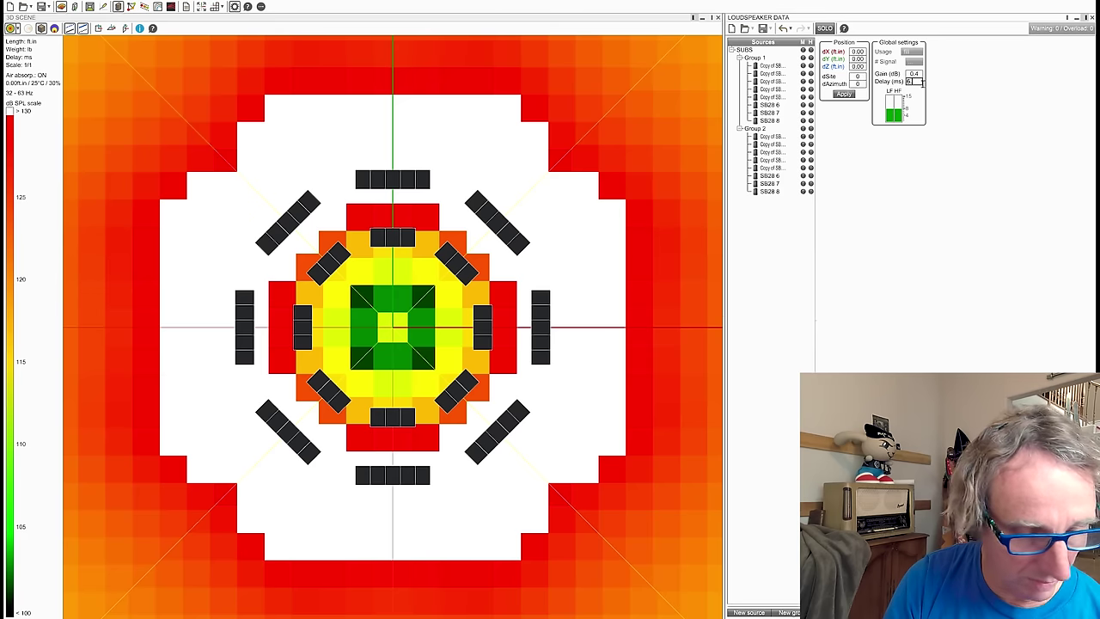
text(15)
key(Return)
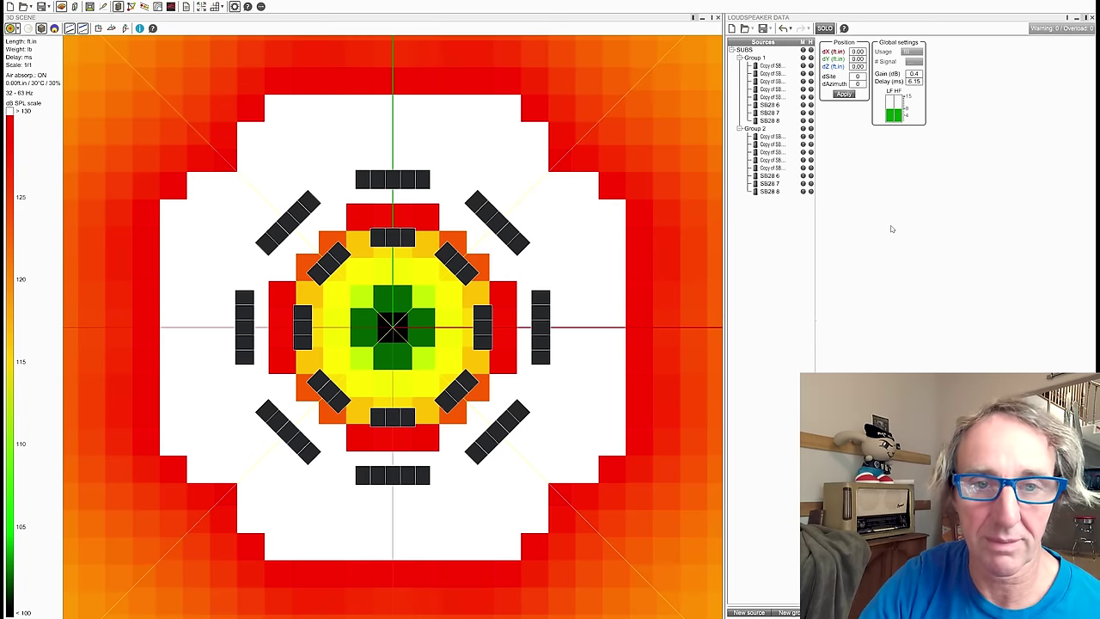
Set the delay of Group 1 to 6.1 ms with the air temperature at 30 °C.
double_click(918, 81)
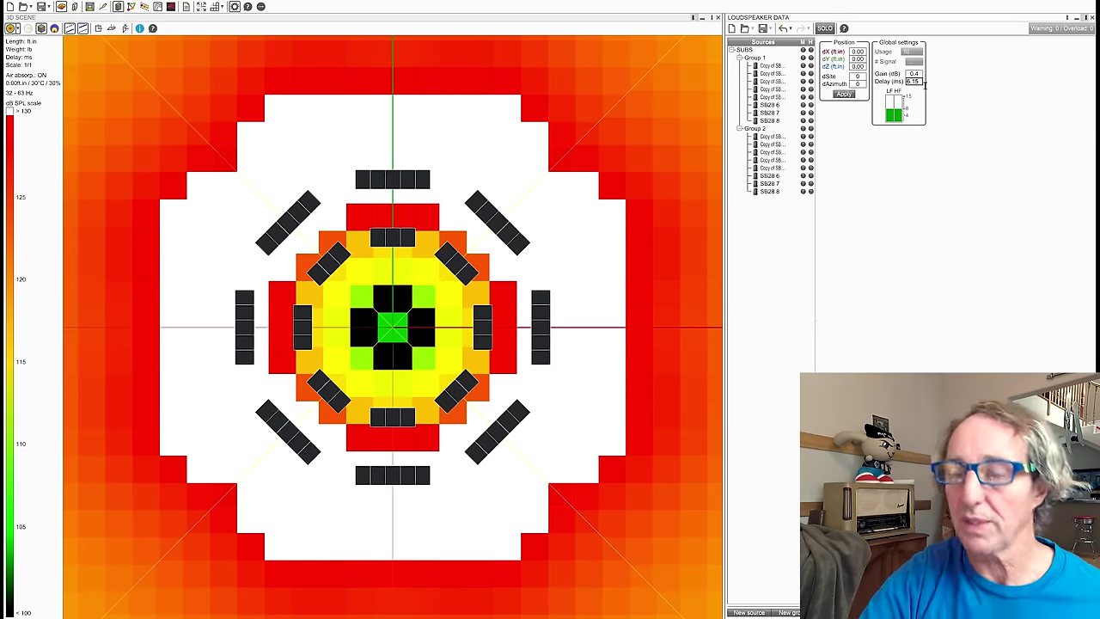
key(BackSpace)
key(Return)
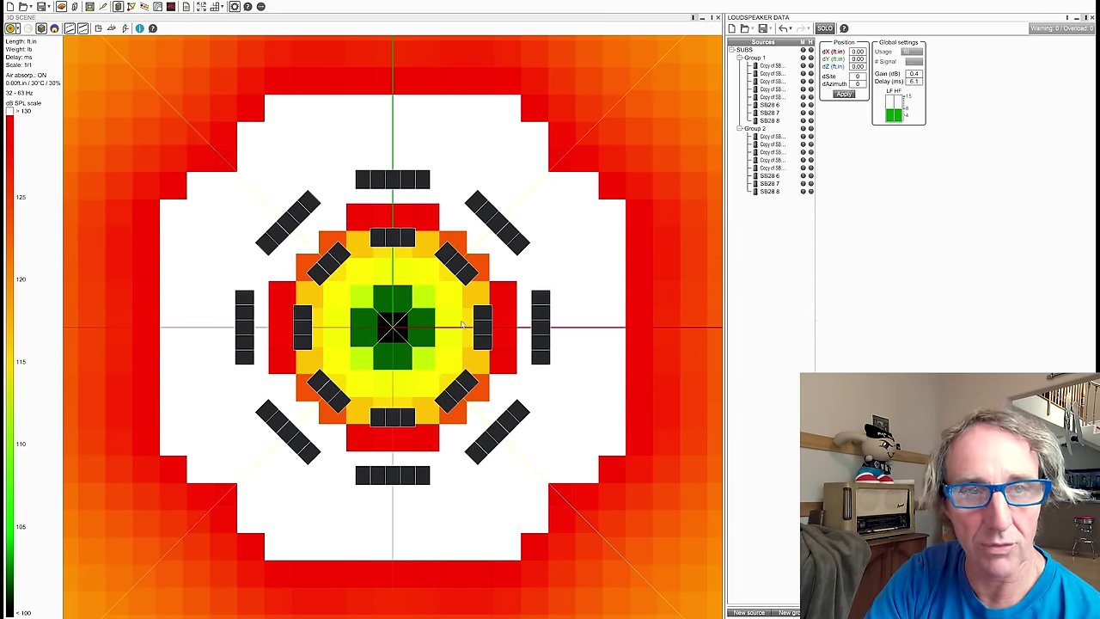
Examine the SPL map around the venue center and outward across the whole audience area.
scroll(432, 438, up, 10)
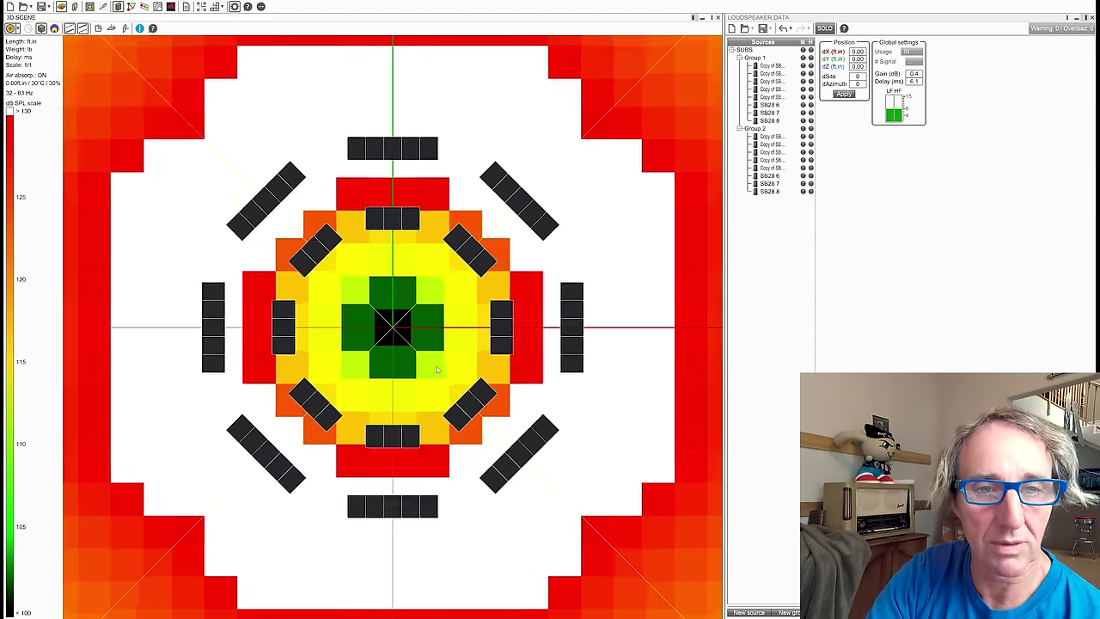
scroll(439, 305, down, 10)
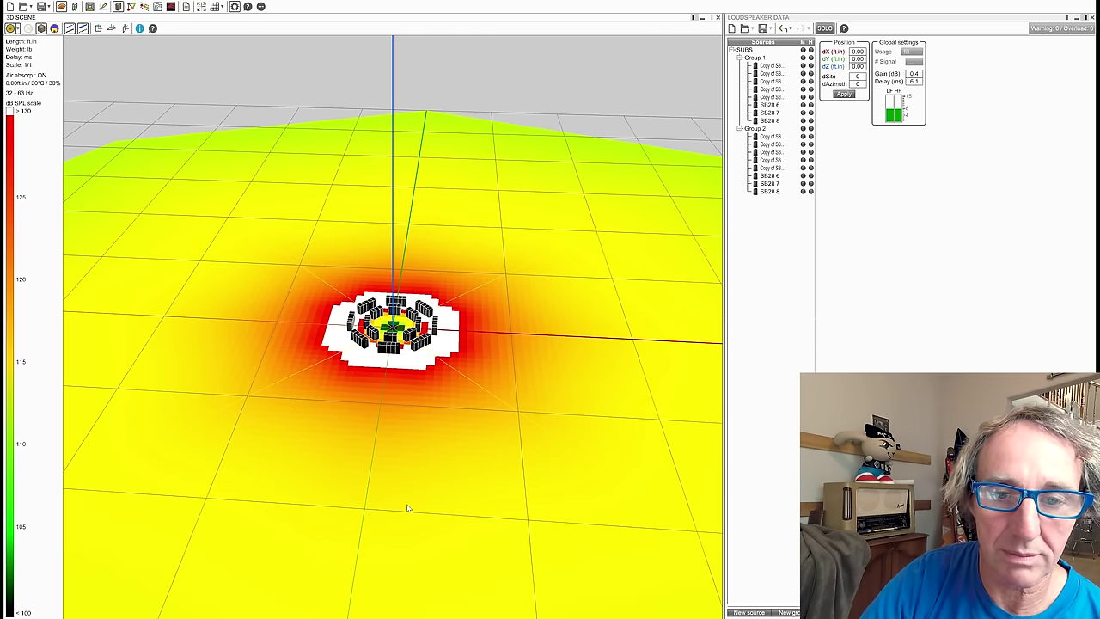
scroll(502, 493, down, 5)
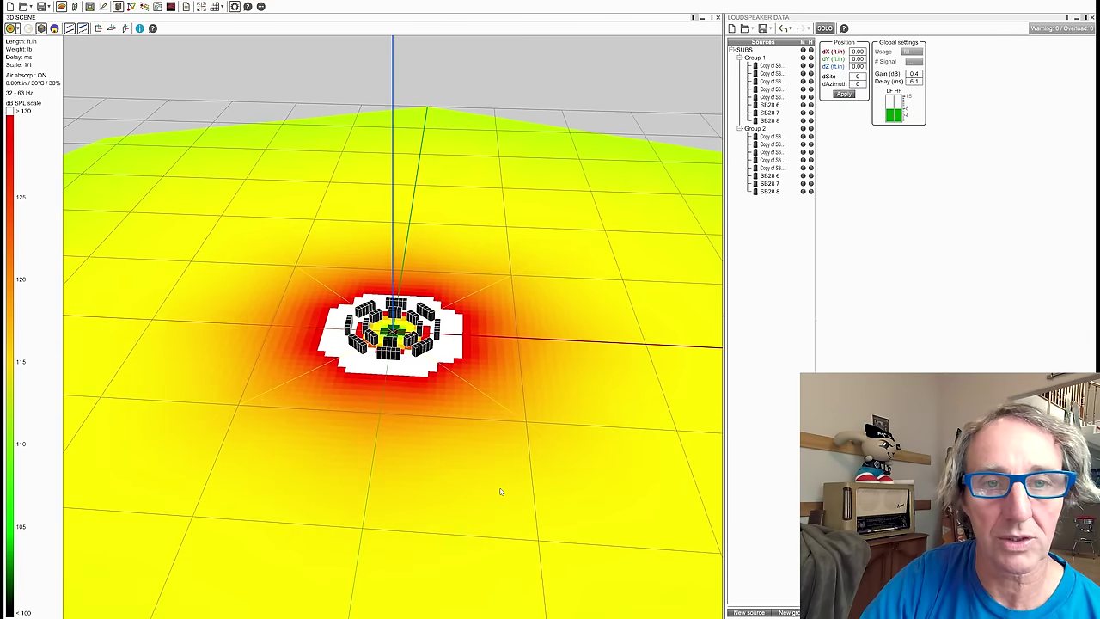
scroll(502, 493, down, 6)
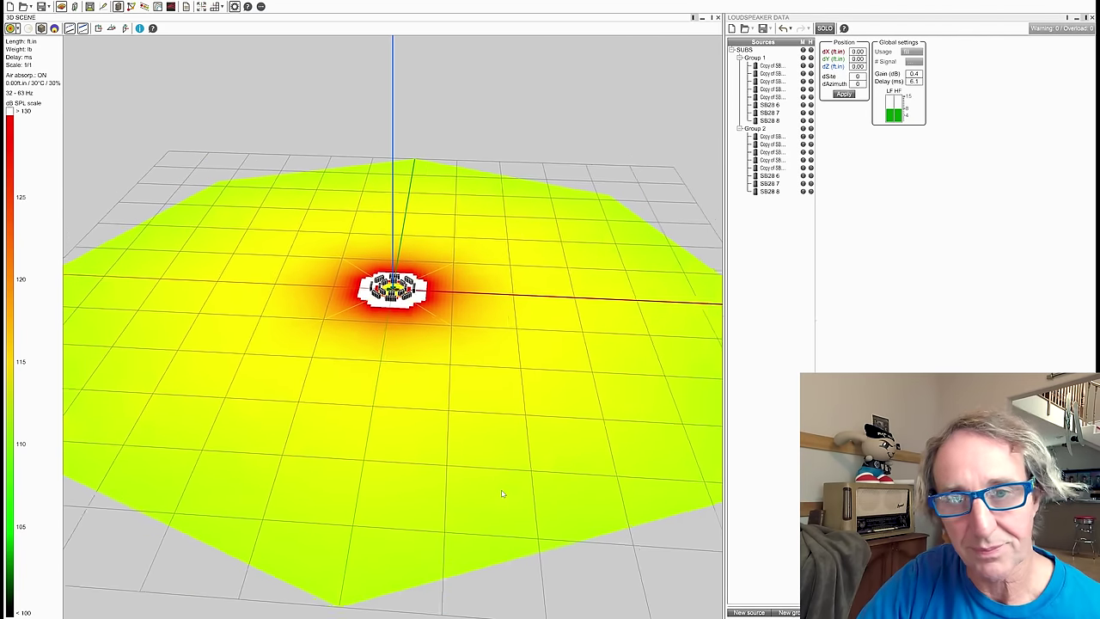
scroll(502, 493, down, 5)
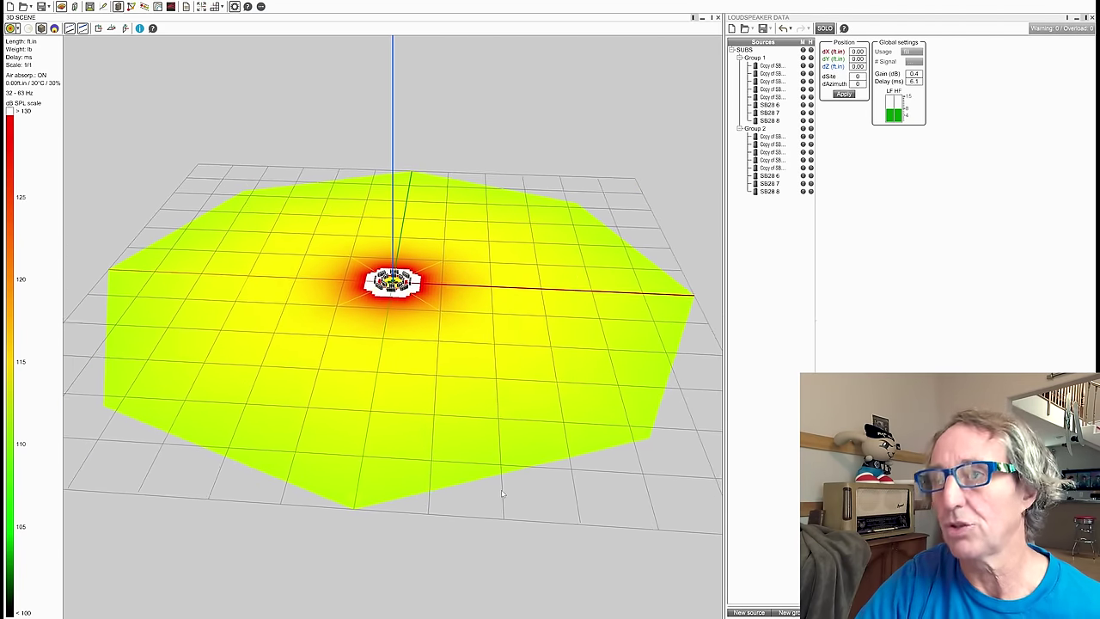